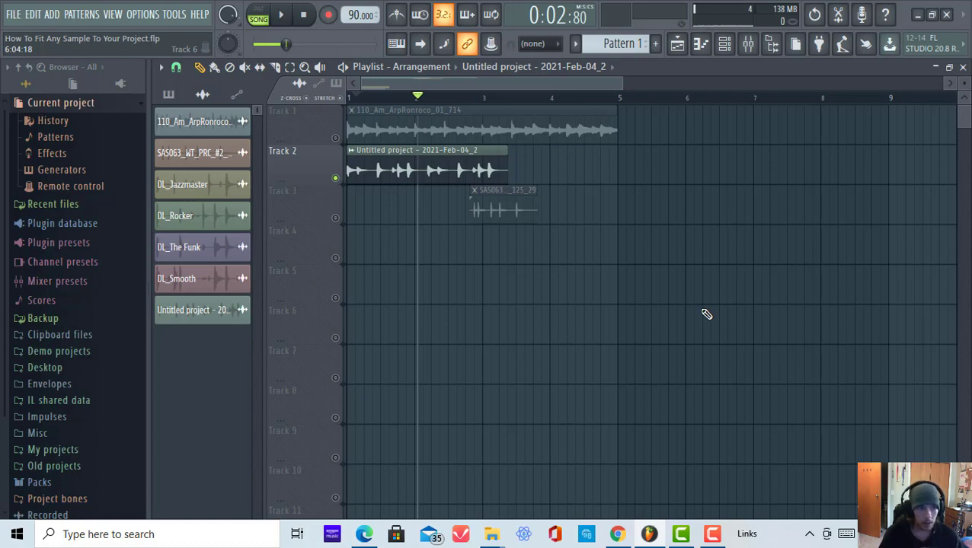
Step: Set the project tempo to 110 BPM
right_click(356, 14)
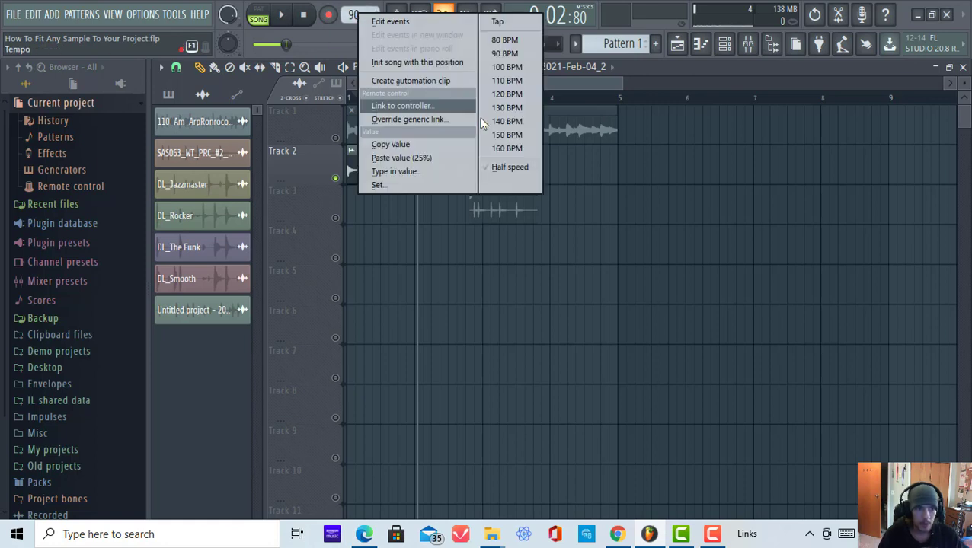
click(531, 82)
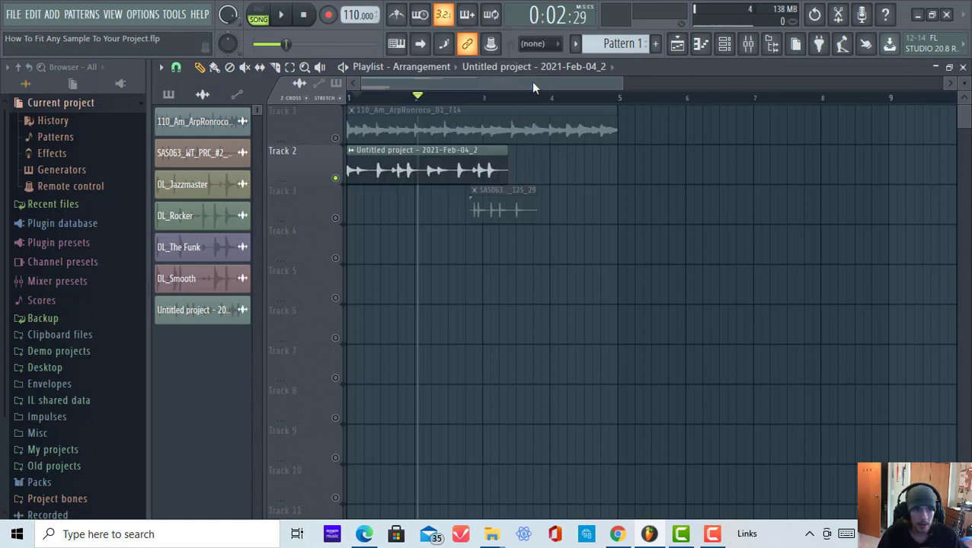
Step: Unmute Track 1, mute Track 2, and play the arpeggio loop alone from the start of the playlist
click(335, 138)
click(335, 177)
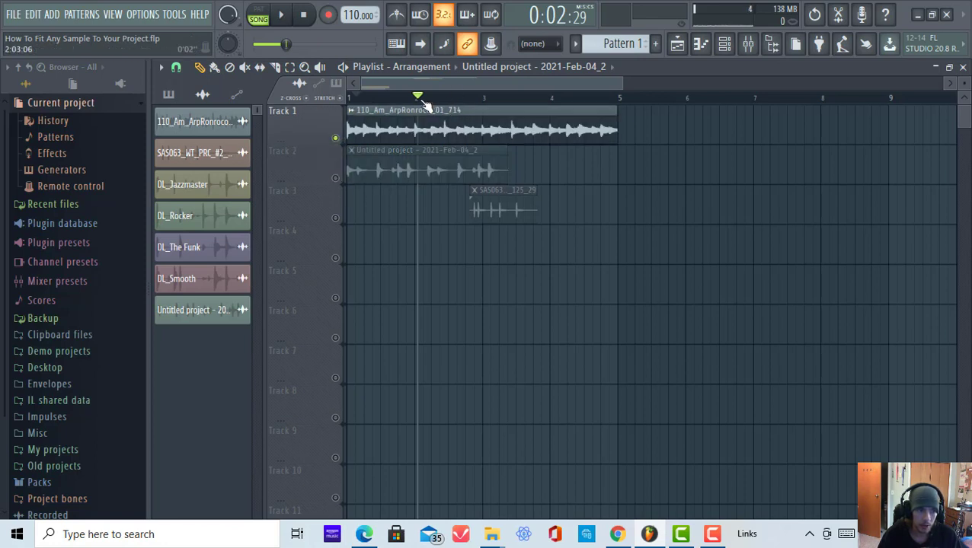
click(349, 97)
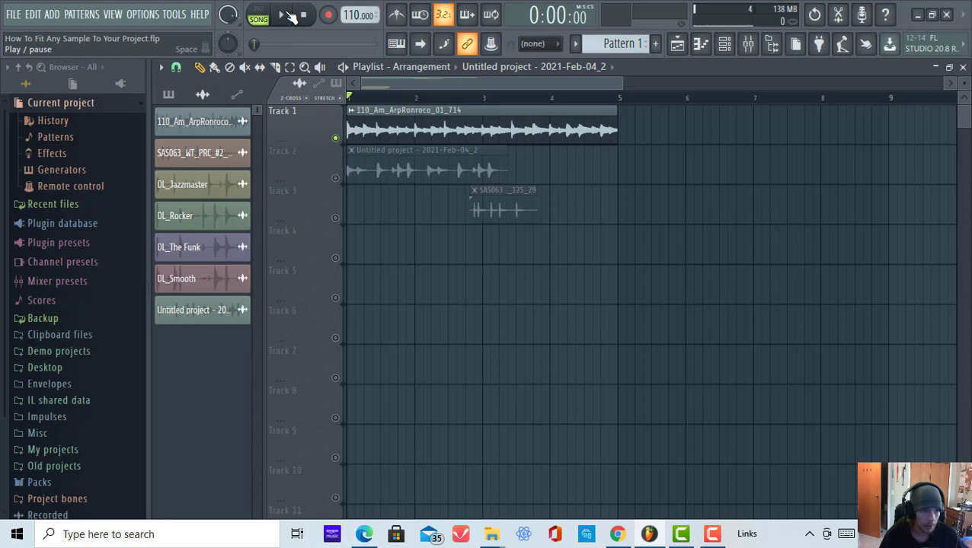
click(289, 16)
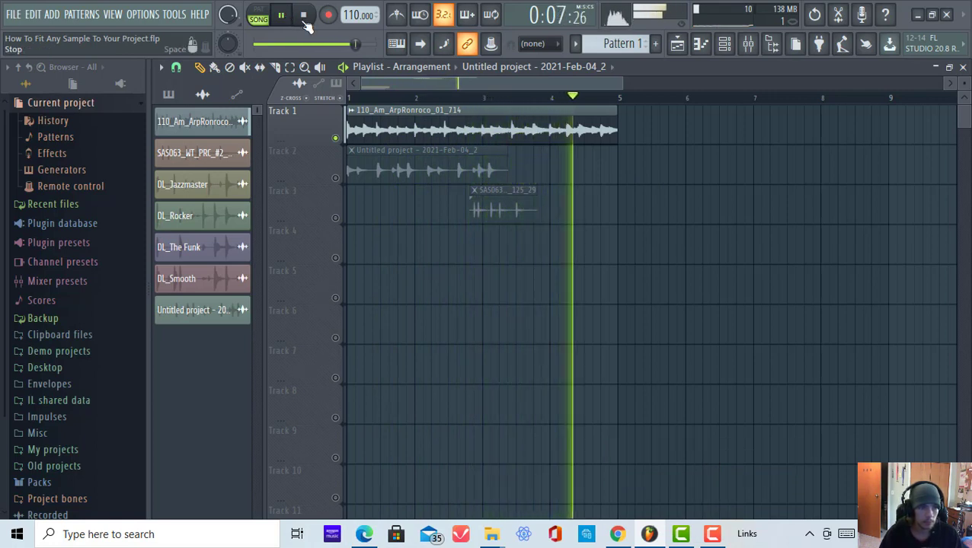
click(304, 17)
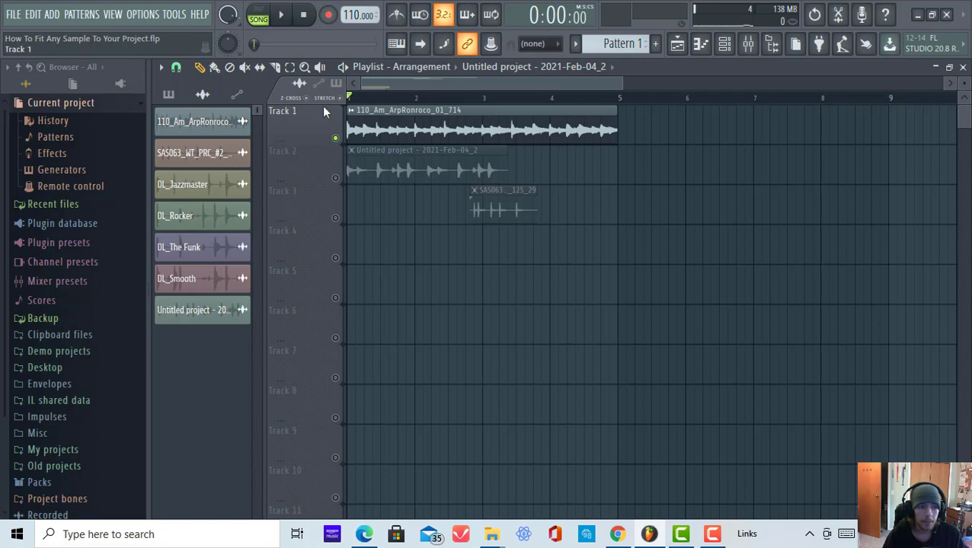
Step: Unmute Track 2 and play it together with Track 1 to compare their timing
click(335, 178)
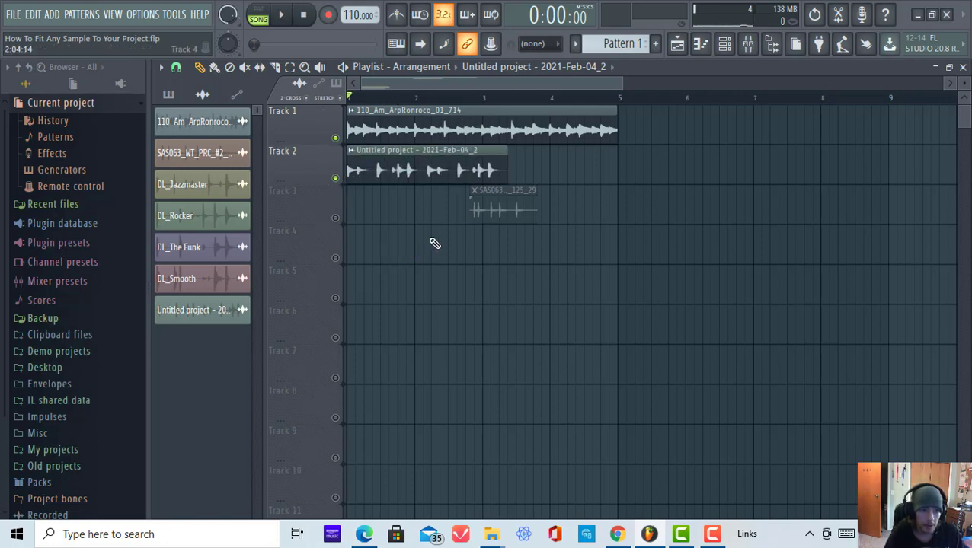
click(295, 15)
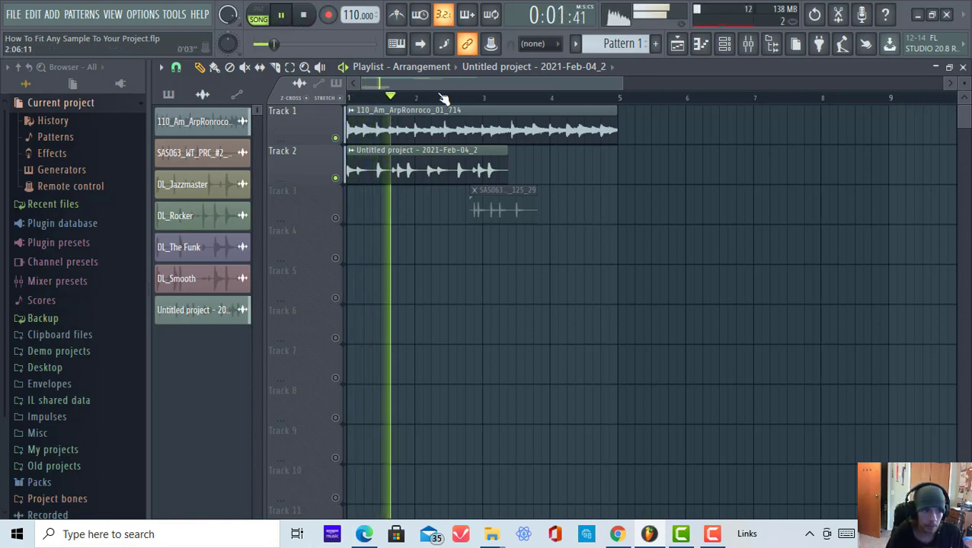
scroll(371, 98, up, 1)
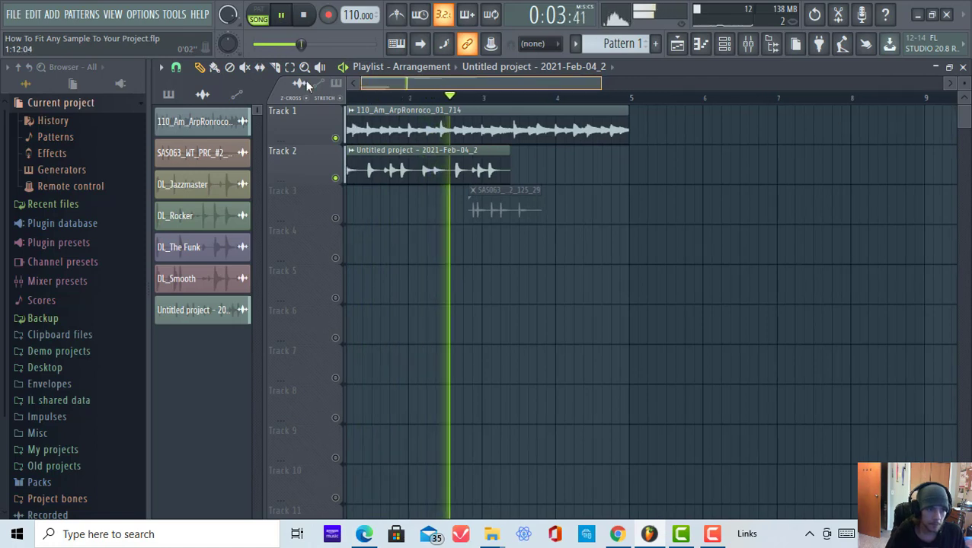
click(304, 16)
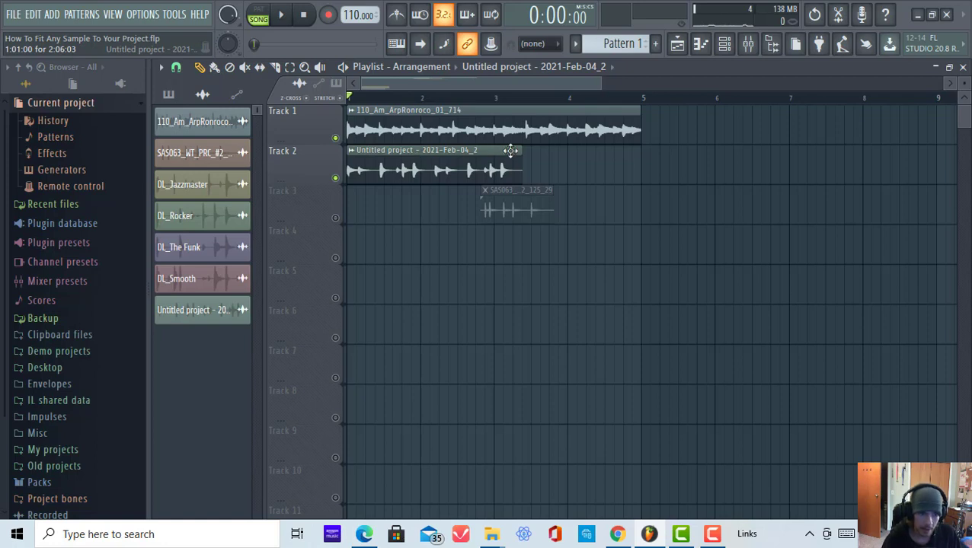
Step: Detect the tempo of the Track 2 clip, accept the estimated 107.16 BPM, and decline applying it to the project
click(451, 151)
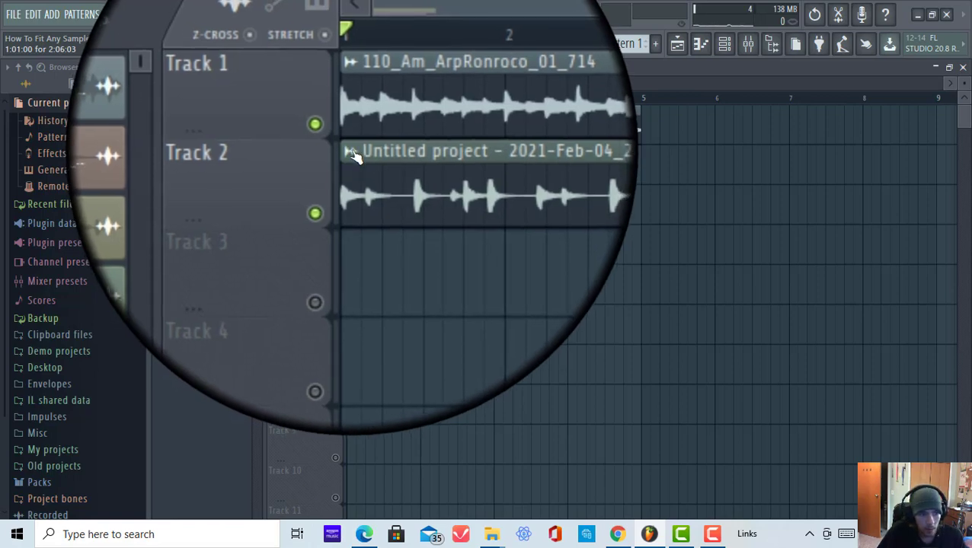
click(351, 151)
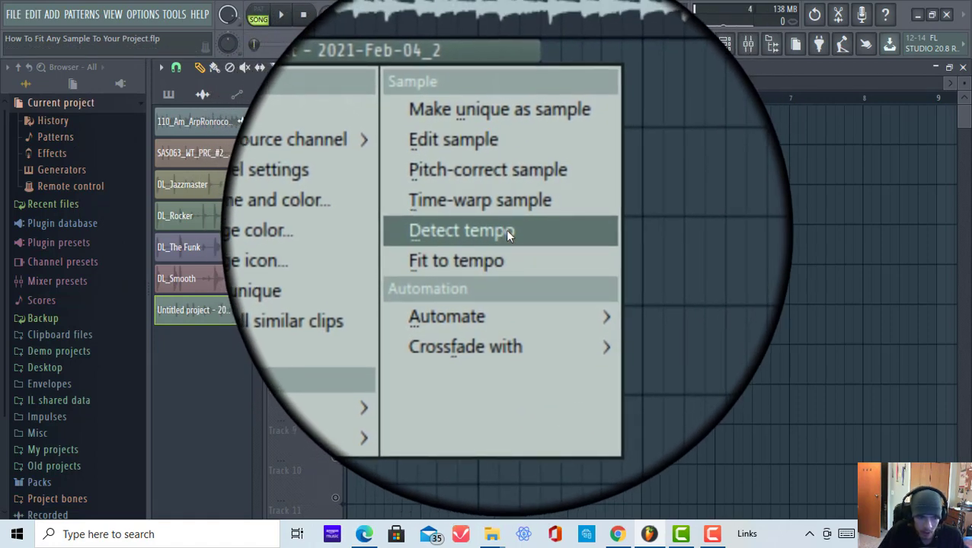
click(507, 233)
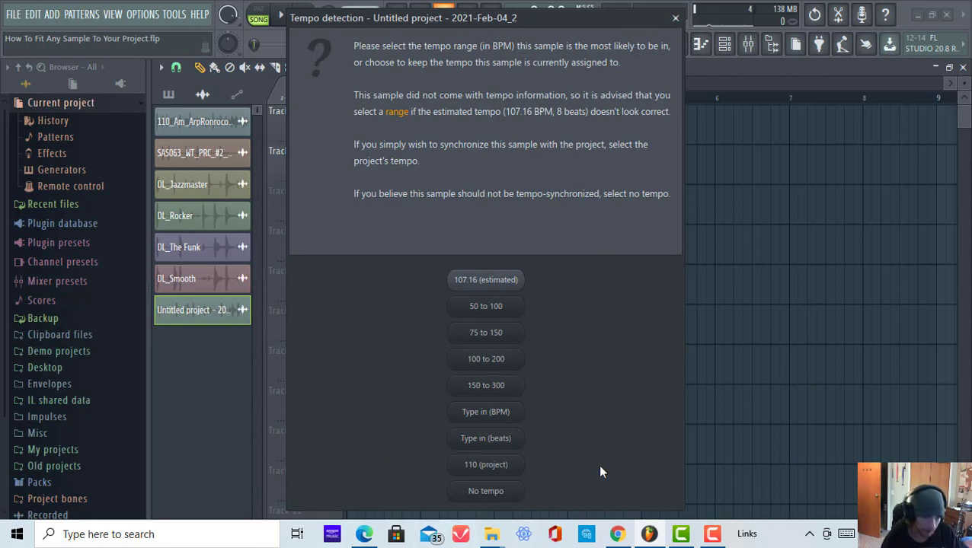
click(502, 283)
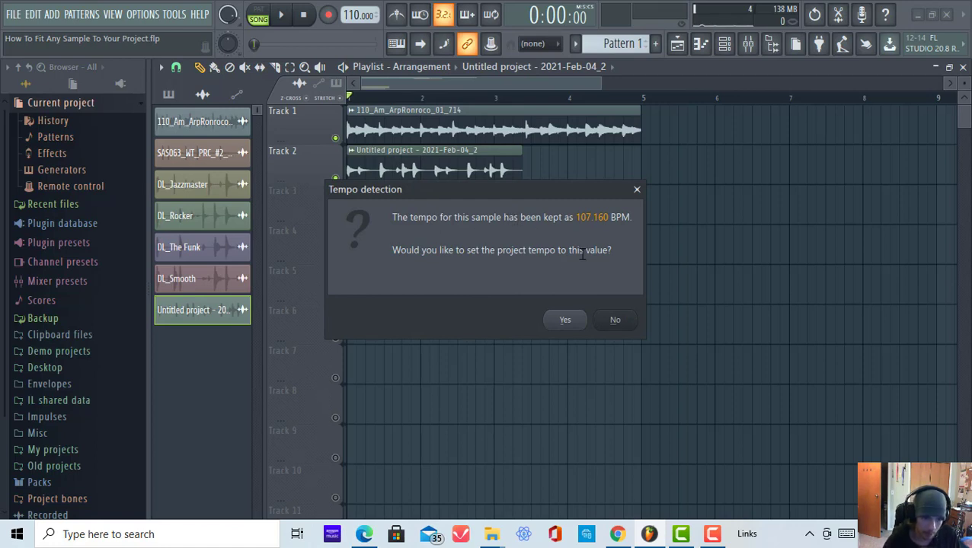
click(615, 320)
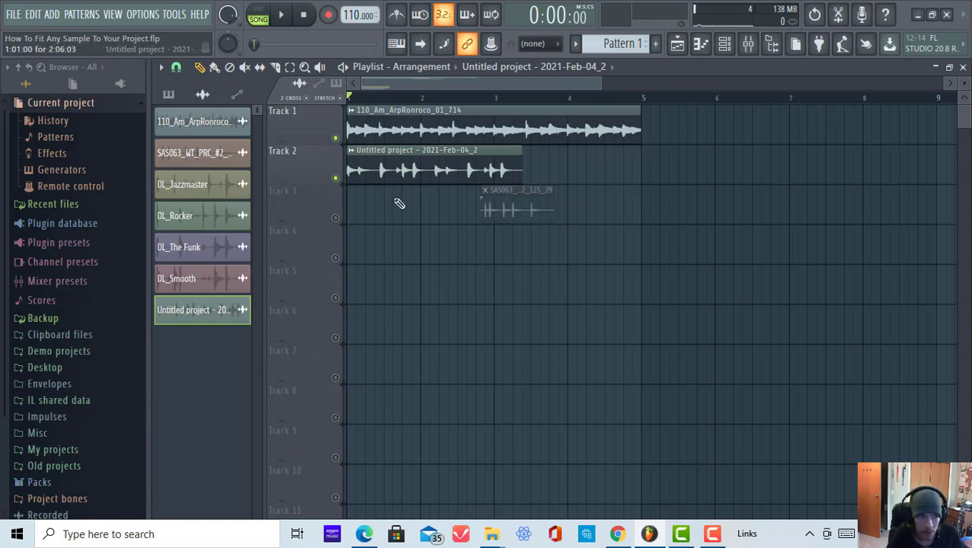
Step: Fit the Track 2 clip to the project tempo using the estimated 107.16 BPM
click(351, 151)
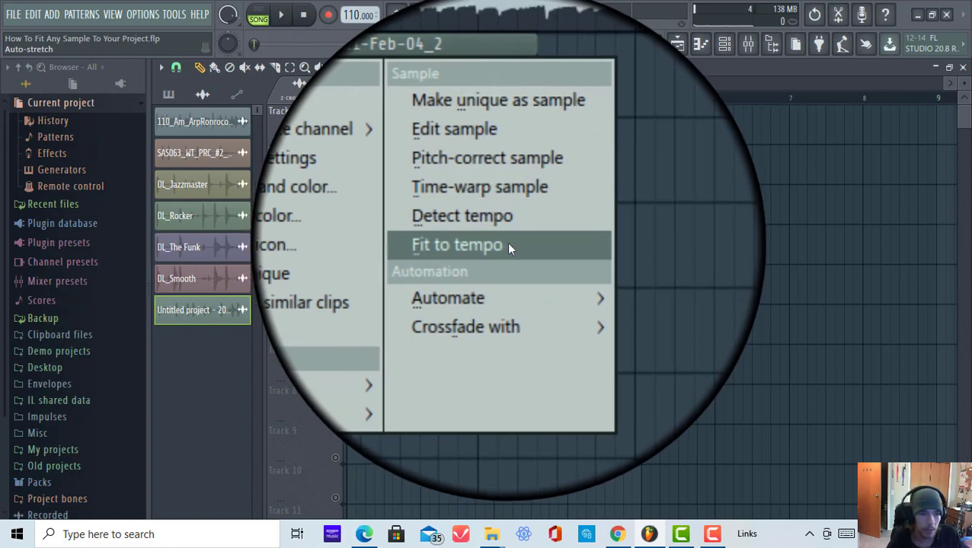
click(508, 245)
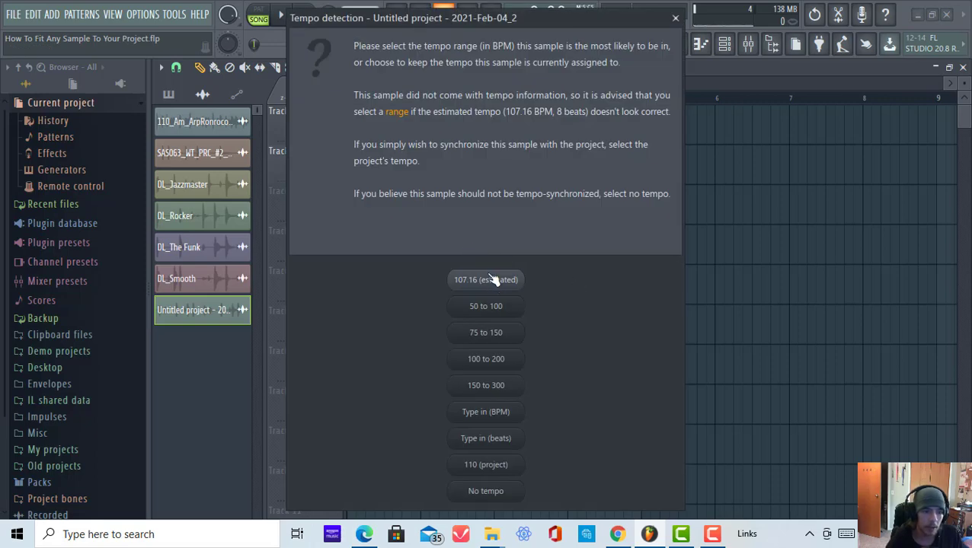
click(478, 280)
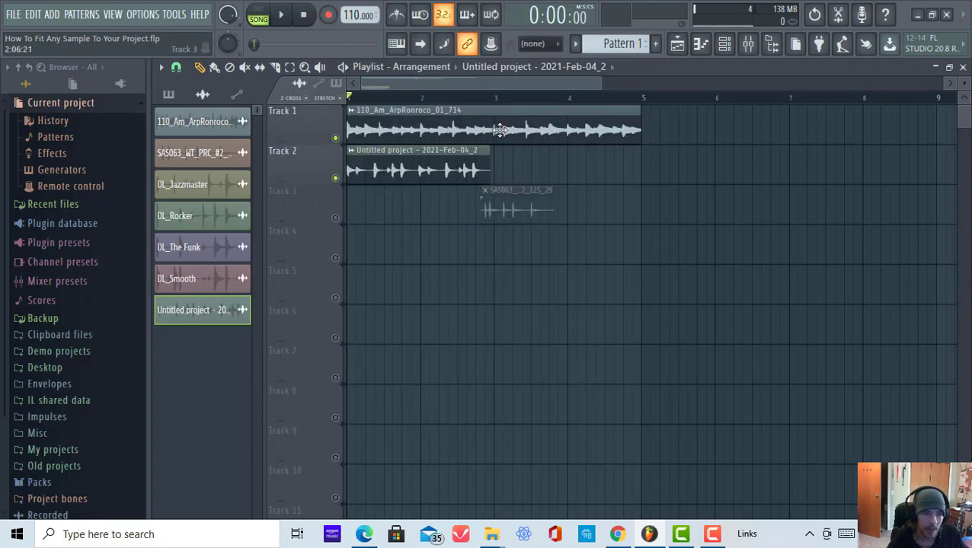
Step: Play Tracks 1 and 2 together to check the fitted clip's timing, and pause before bar 3
scroll(355, 103, up, 3)
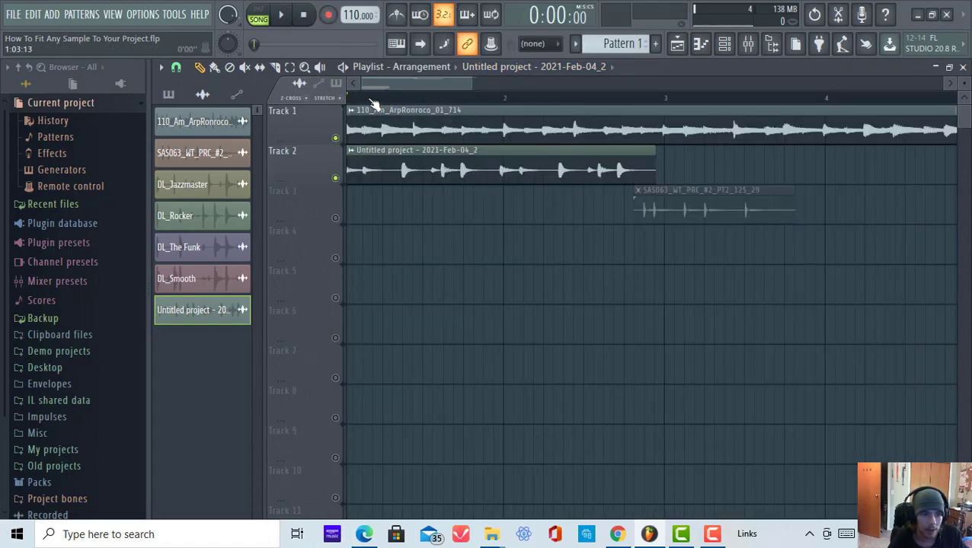
scroll(373, 105, down, 2)
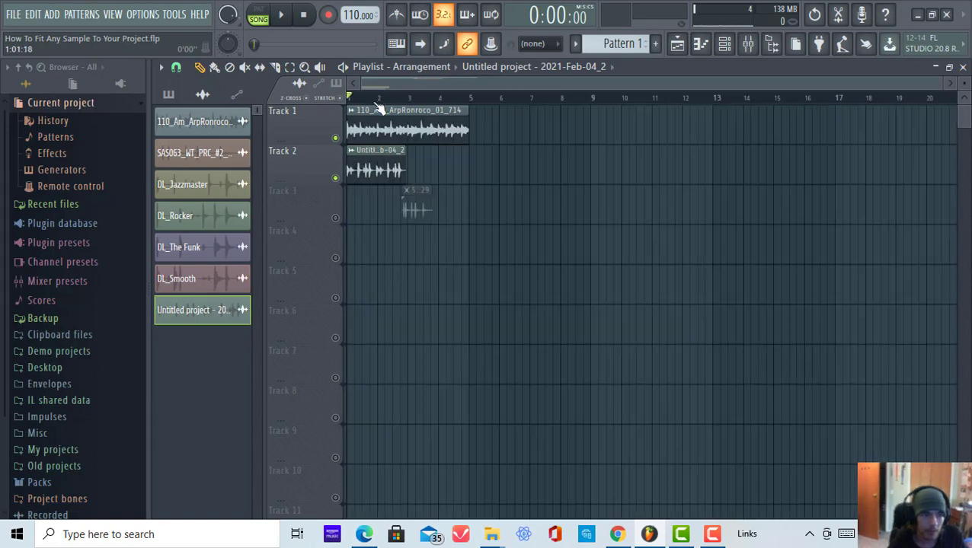
scroll(373, 104, up, 1)
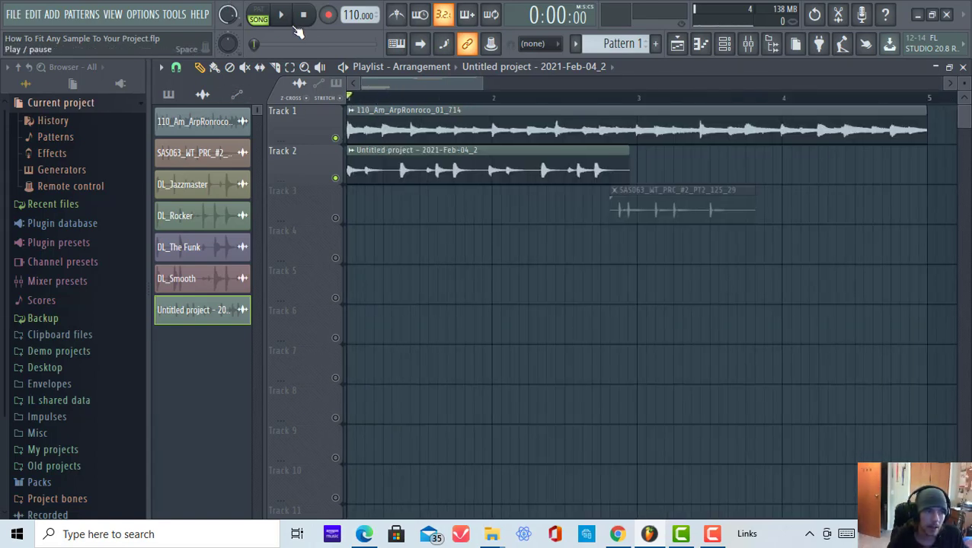
click(281, 15)
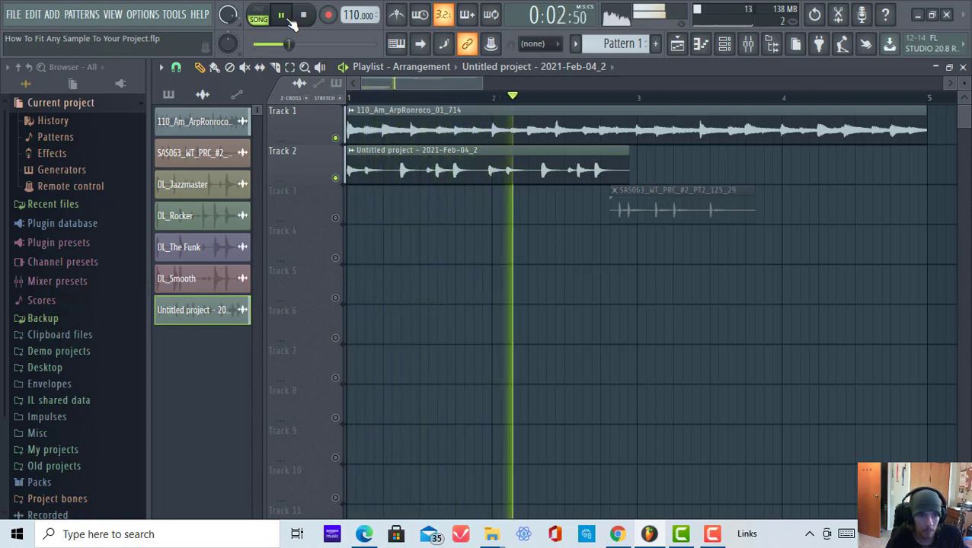
click(284, 16)
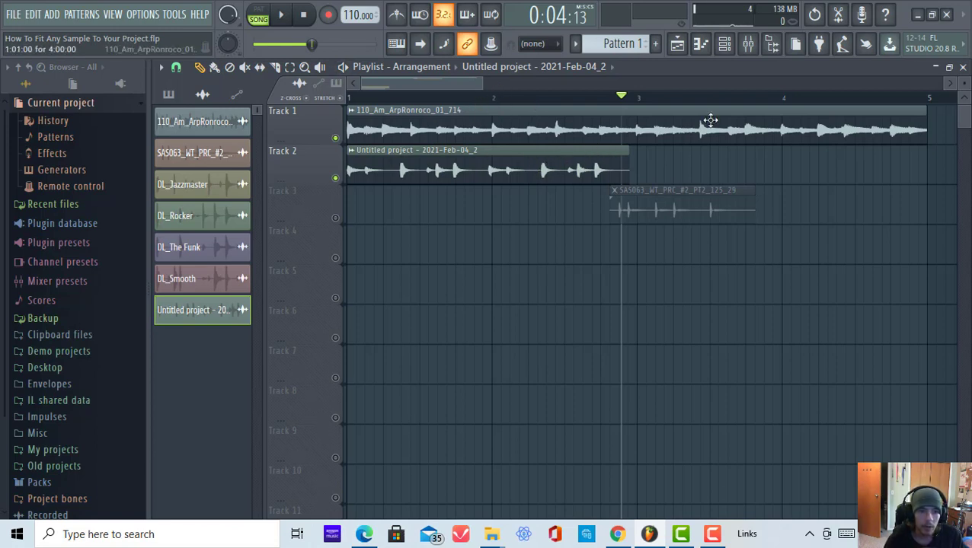
Step: Try the Resample time-stretching mode in the Track 2 clip's channel settings, and set it back to Stretch
double_click(427, 149)
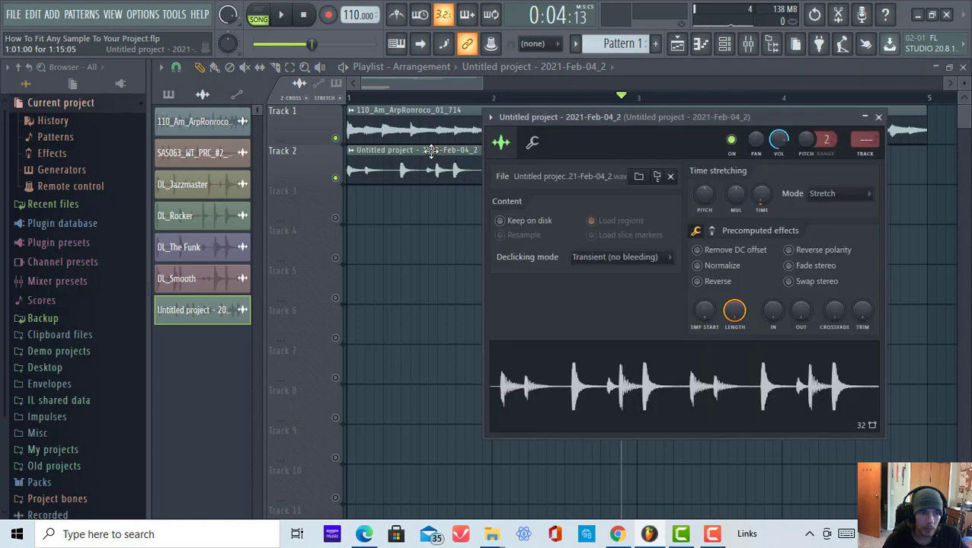
drag(797, 120, 715, 121)
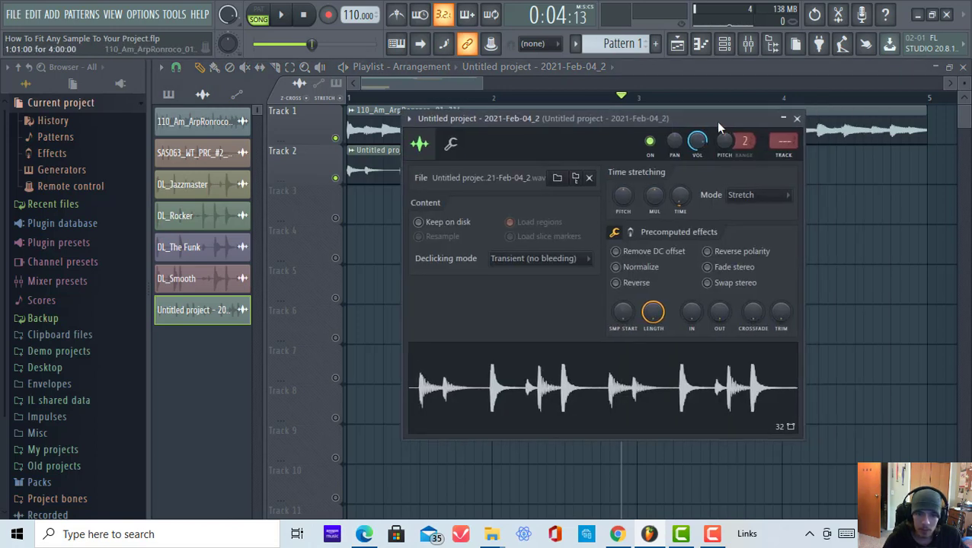
click(785, 200)
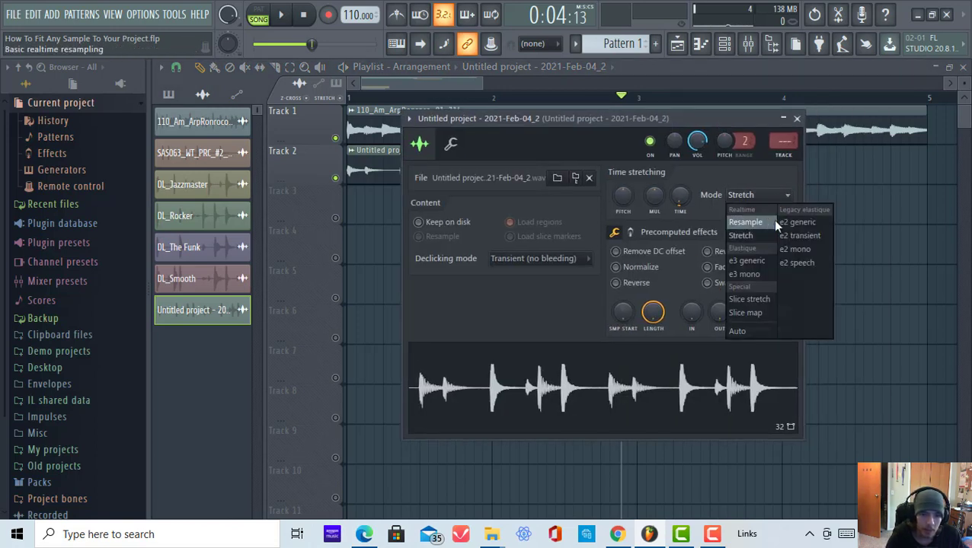
click(763, 222)
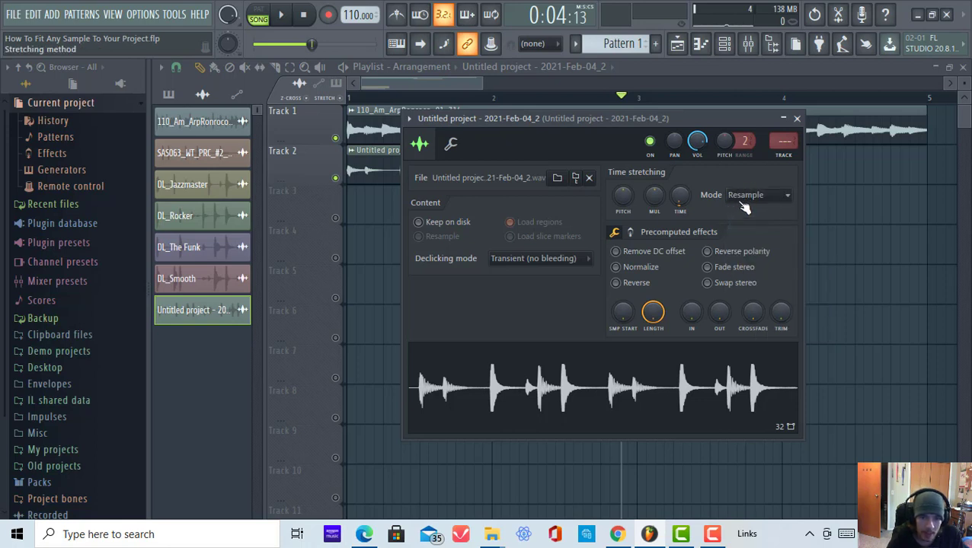
click(780, 198)
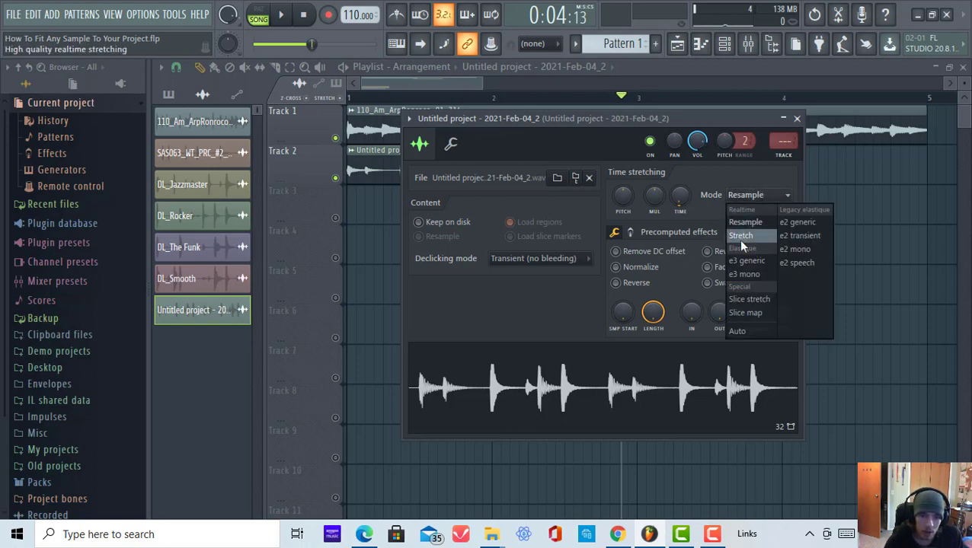
click(741, 237)
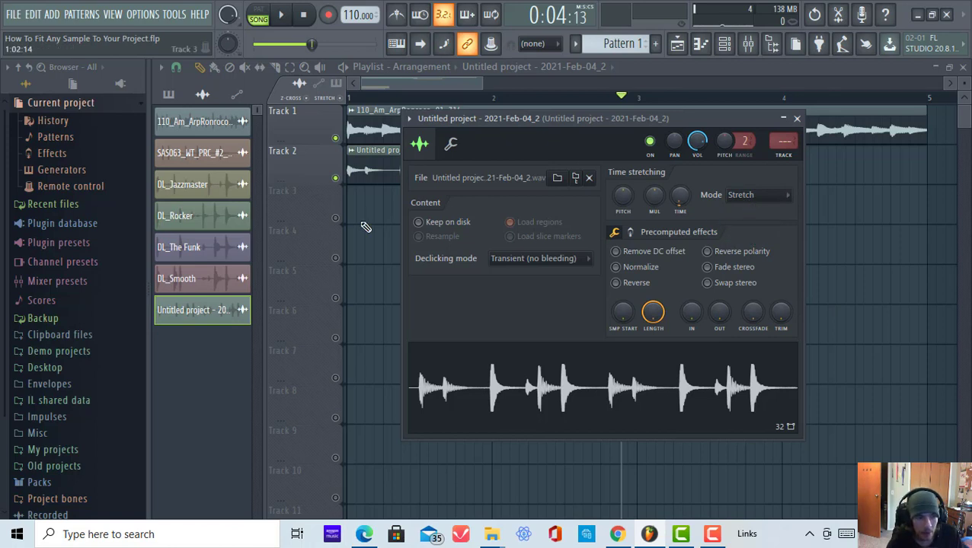
click(380, 242)
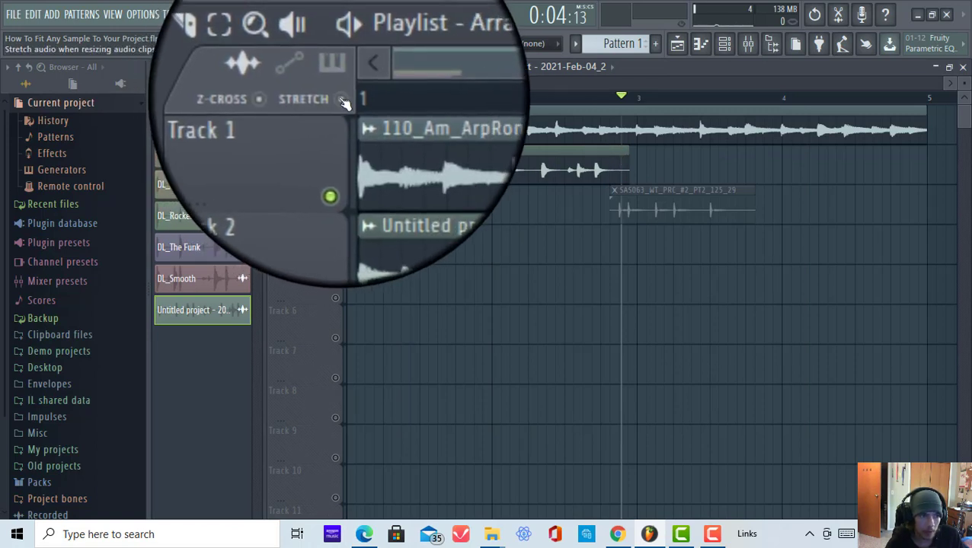
Step: Enable stretching when resizing audio clips, and extend the end of the Track 2 clip to the bar 3 line
click(339, 98)
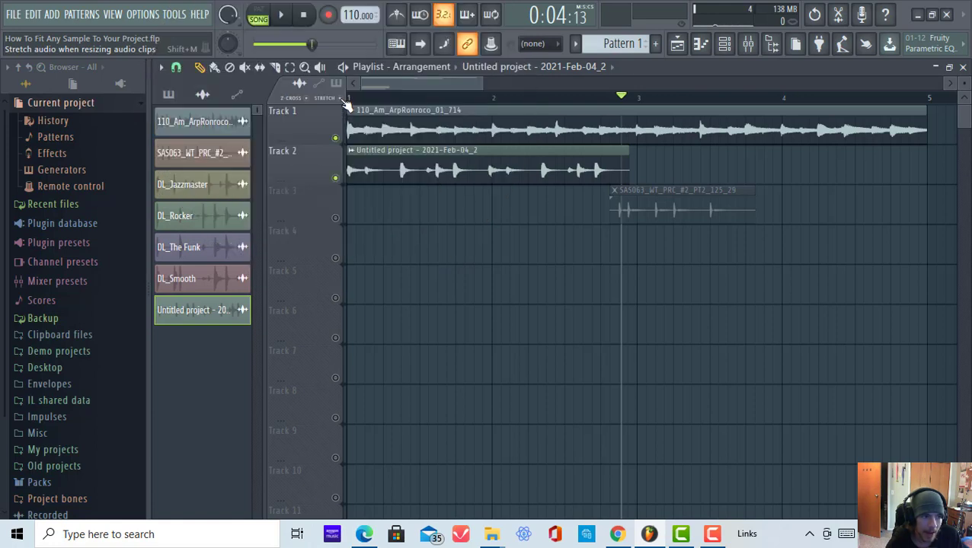
scroll(630, 104, up, 5)
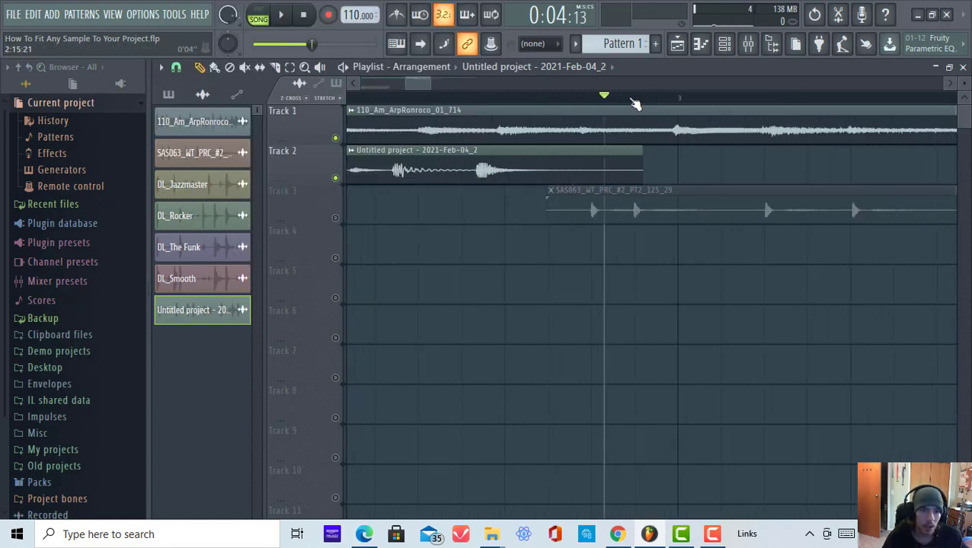
drag(677, 149, 793, 149)
scroll(590, 104, down, 5)
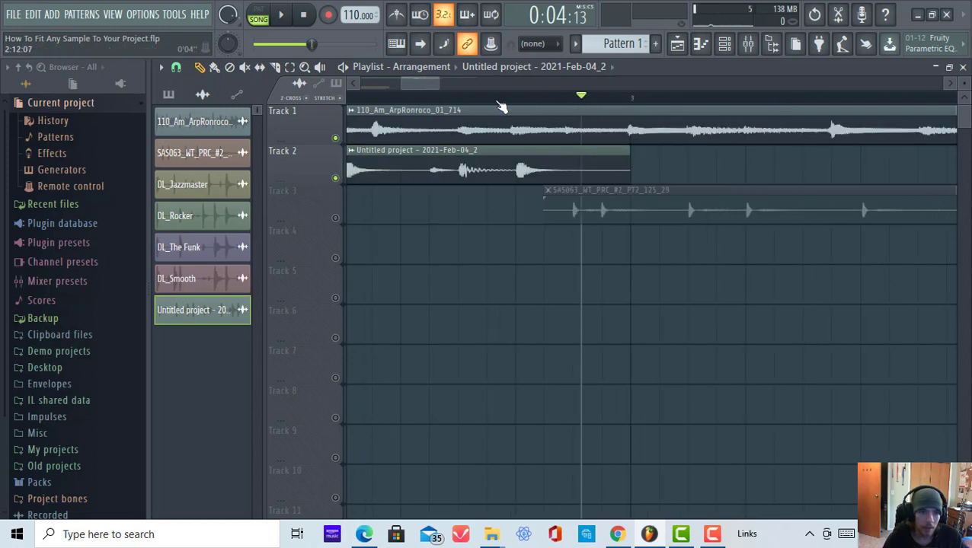
scroll(526, 104, up, 5)
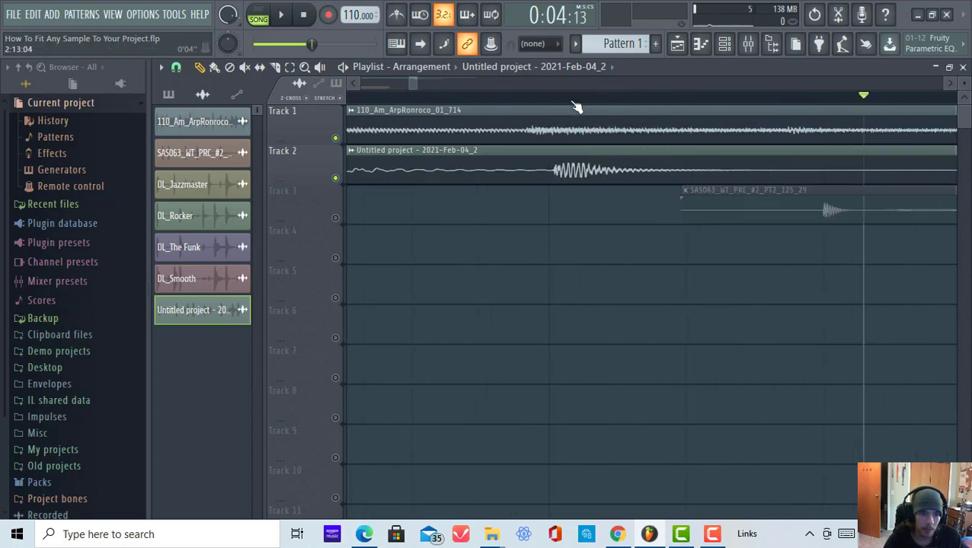
scroll(577, 107, down, 2)
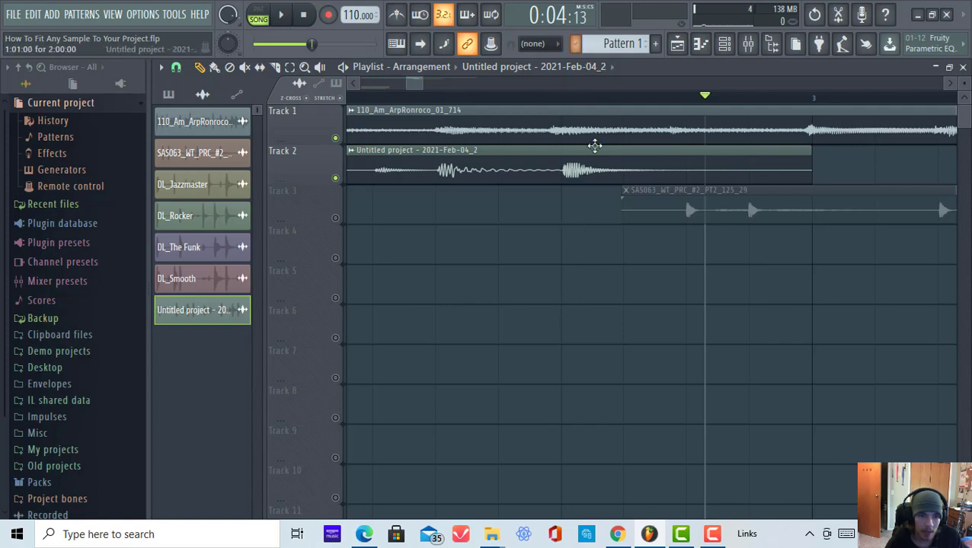
Step: Play Tracks 1 and 2 together from the start of the song to check the stretched clip's timing, and stop playback
scroll(571, 106, up, 2)
scroll(571, 107, down, 3)
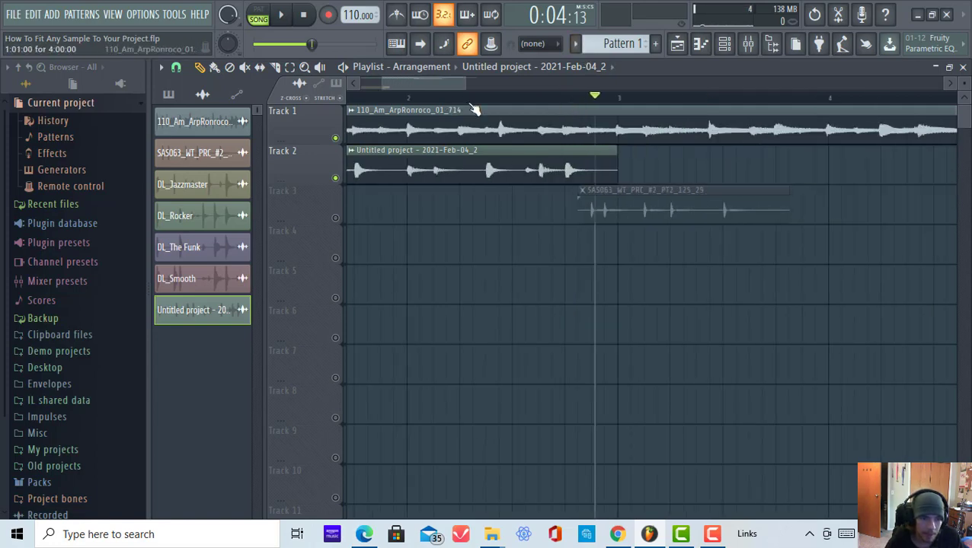
scroll(523, 123, down, 4)
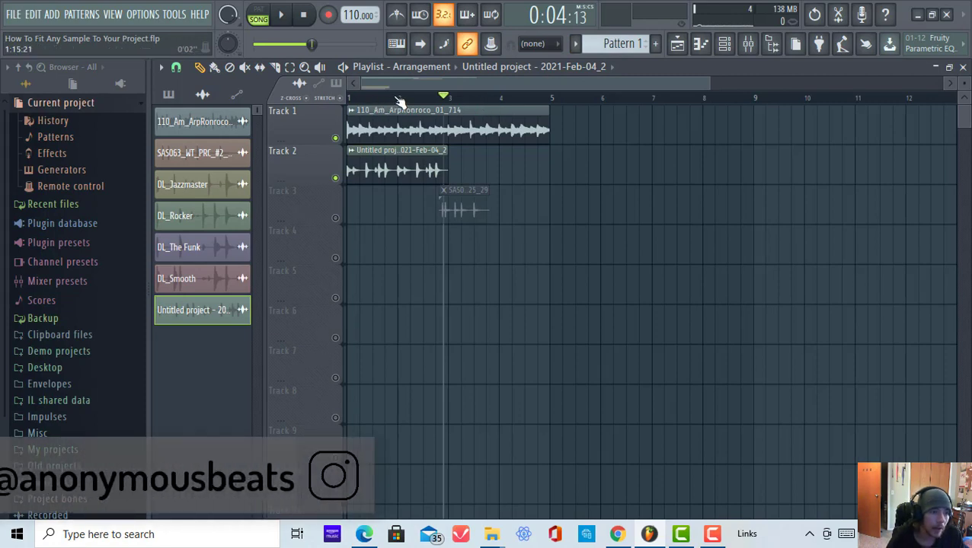
scroll(422, 93, up, 5)
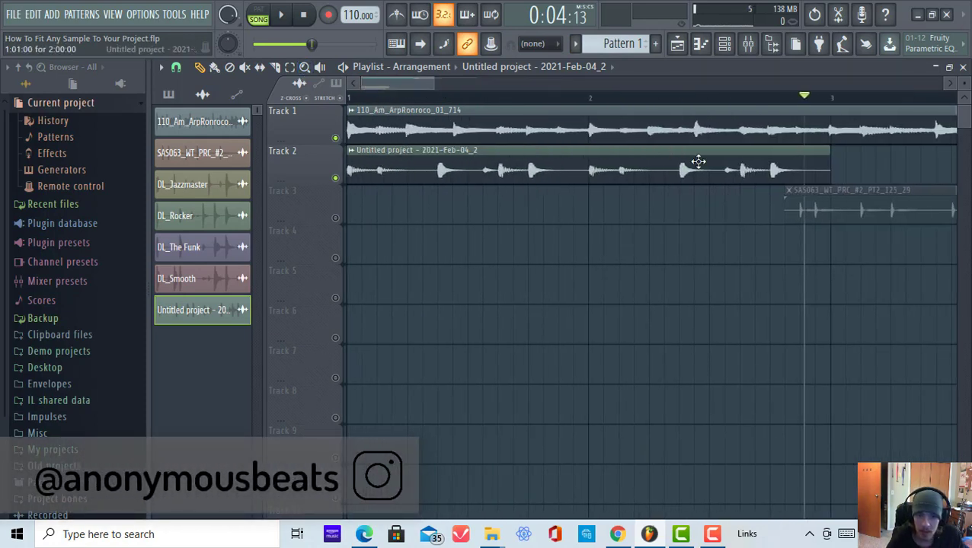
click(392, 98)
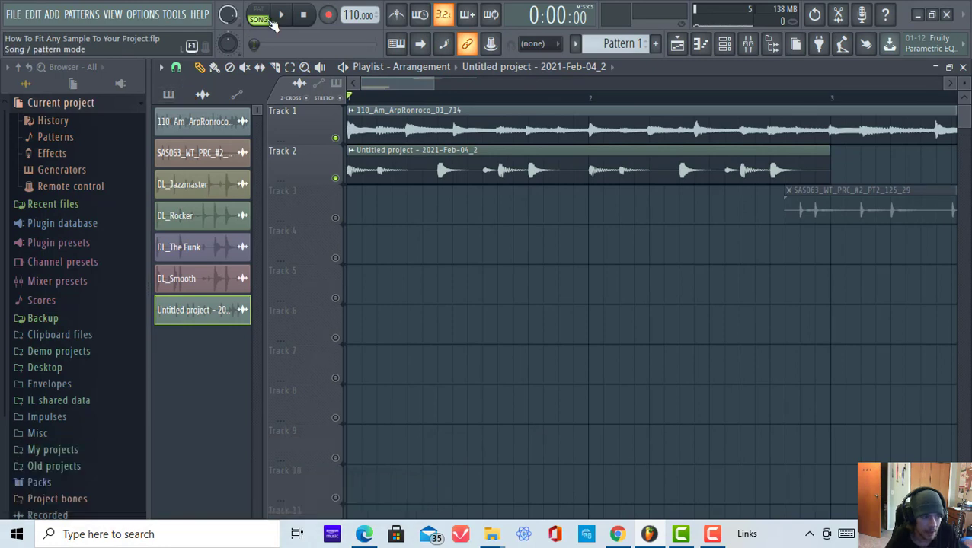
click(280, 16)
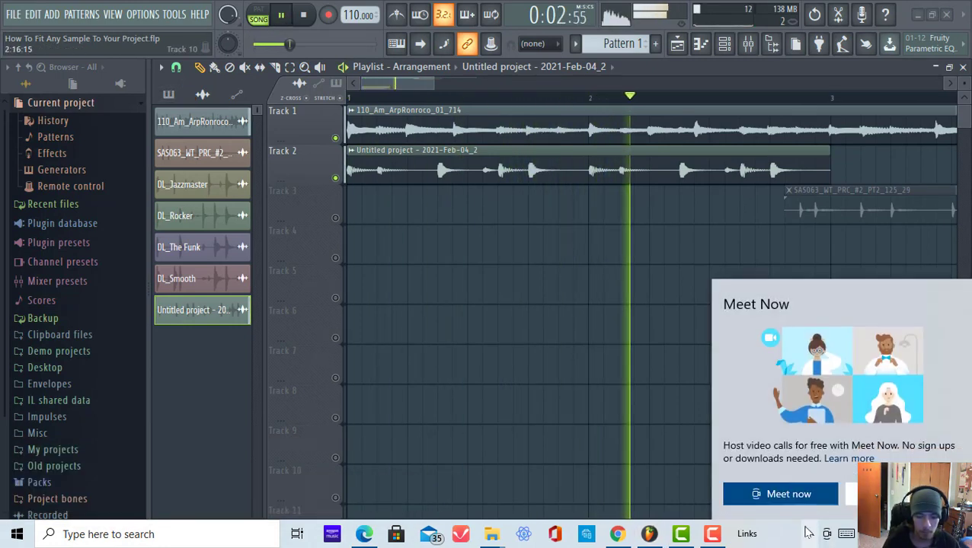
click(809, 534)
click(824, 476)
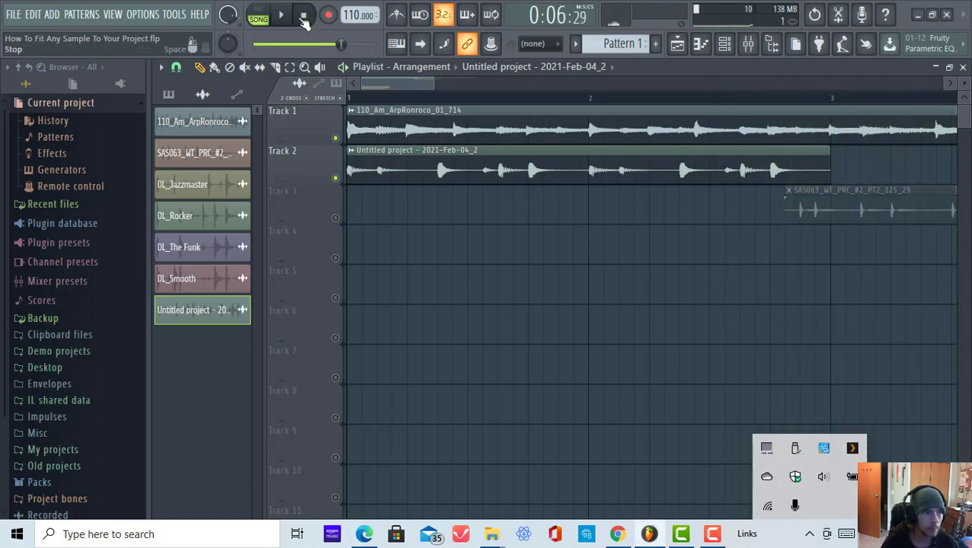
key(space)
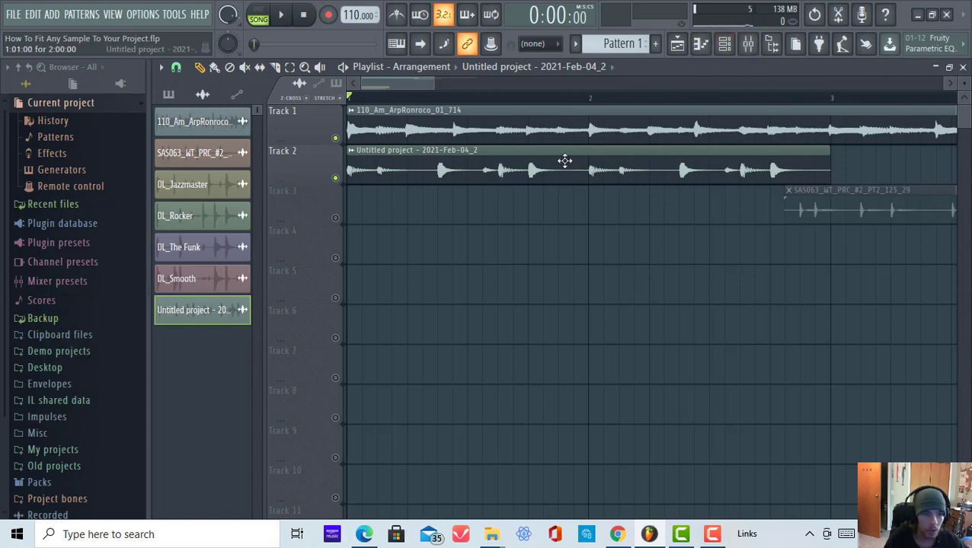
Step: Set the Track 2 clip's time-stretching mode to Resample in its channel settings, and close them
double_click(508, 159)
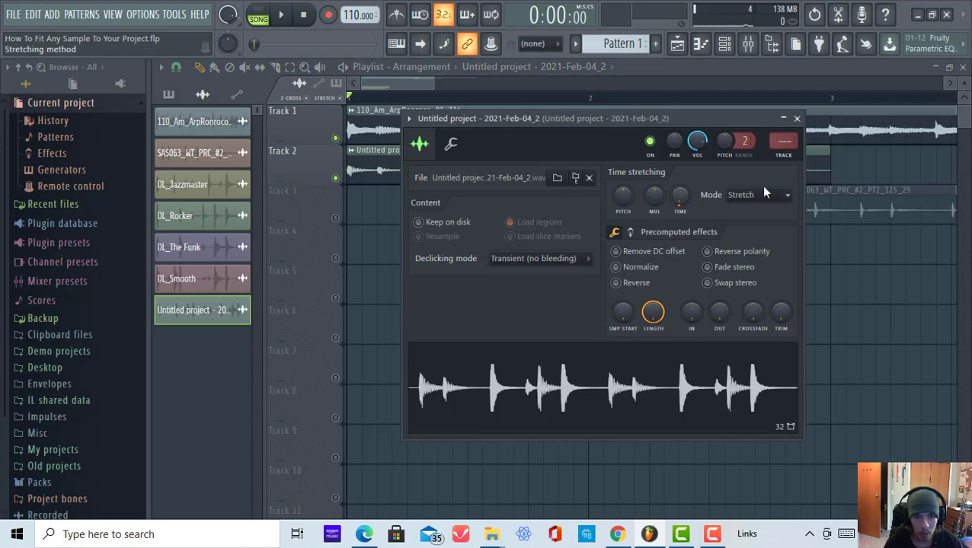
click(764, 200)
click(747, 224)
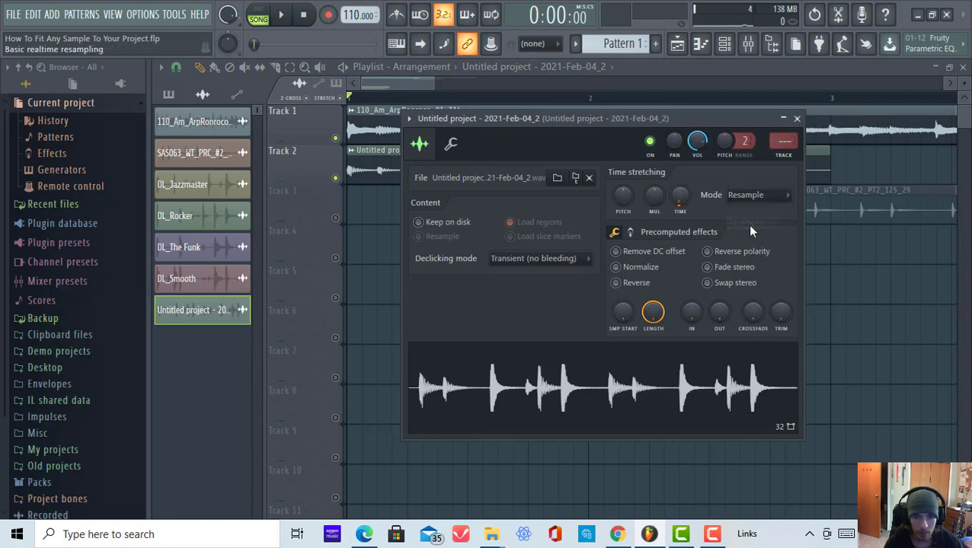
click(797, 119)
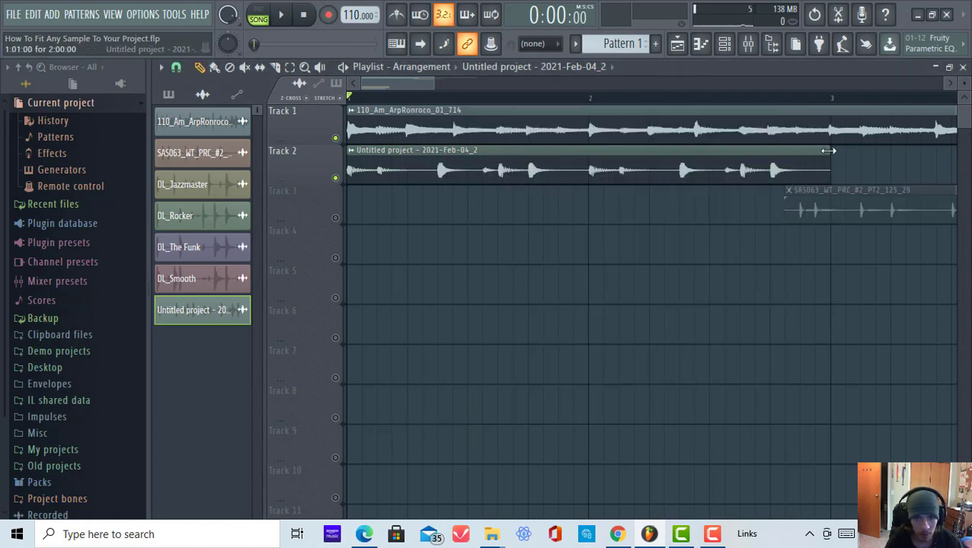
Step: With Track 1 muted, listen to the Track 2 clip stretched past the bar 3 line and shortened to just past bar 2
drag(830, 156, 897, 157)
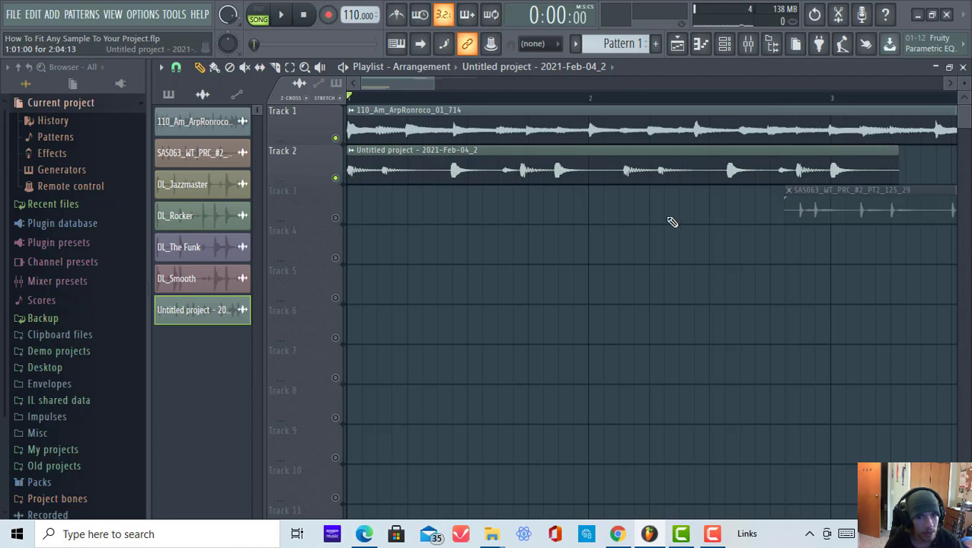
right_click(327, 146)
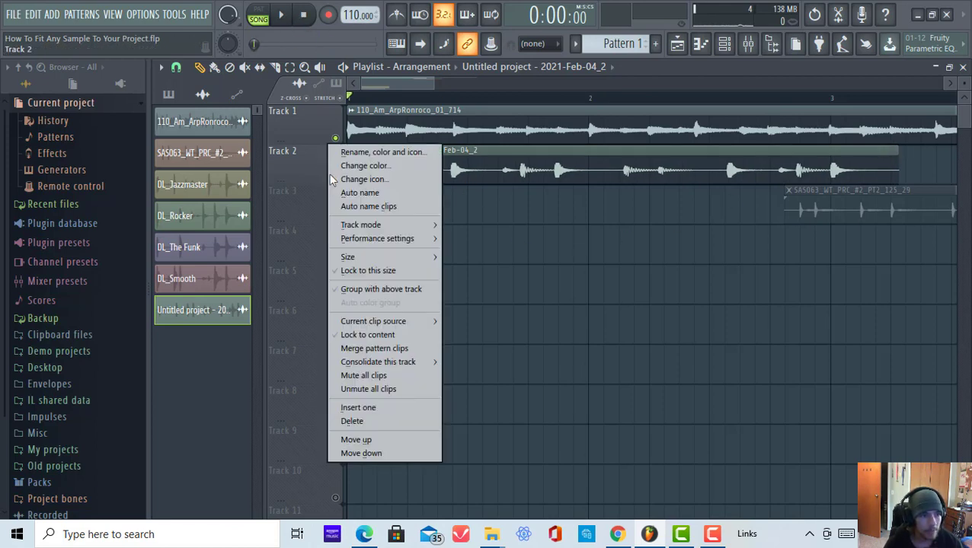
click(335, 138)
click(335, 138)
click(280, 14)
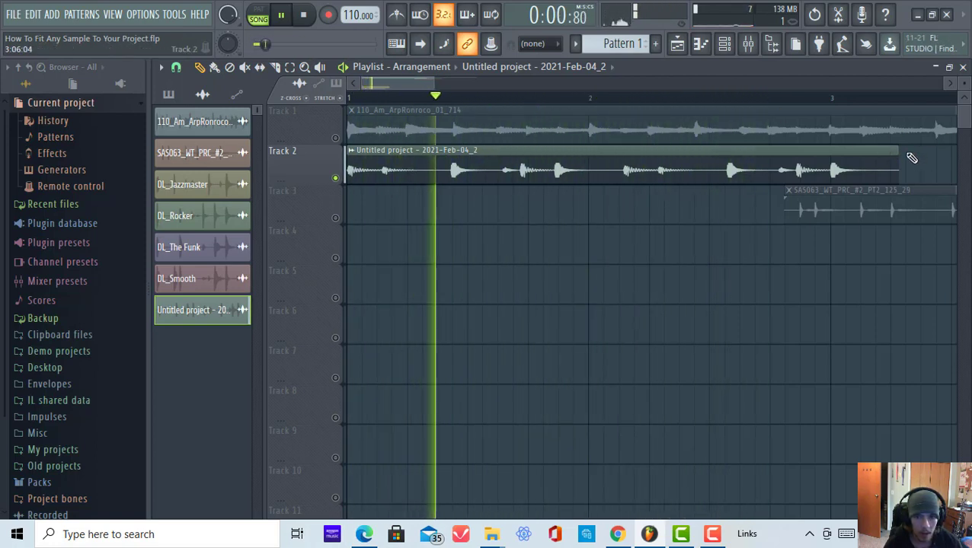
drag(912, 157, 625, 158)
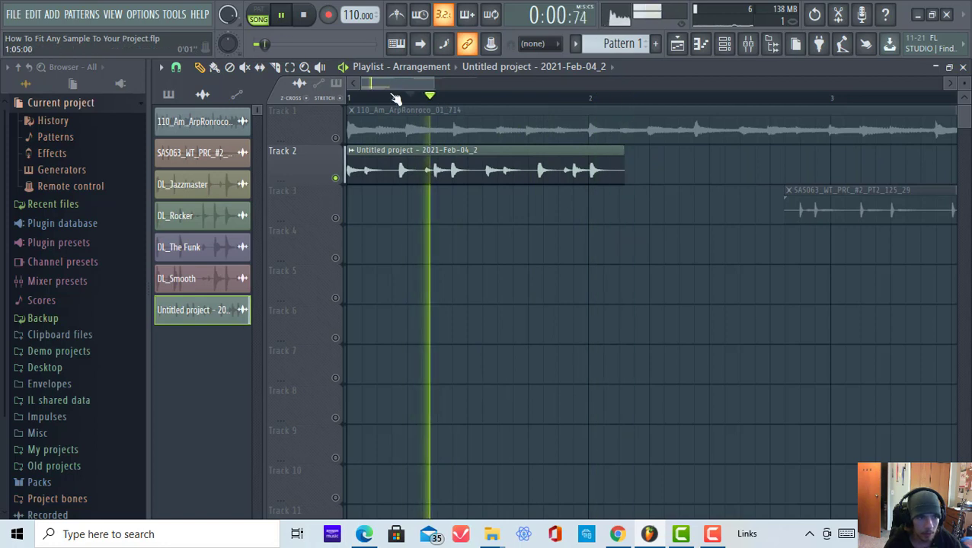
key(space)
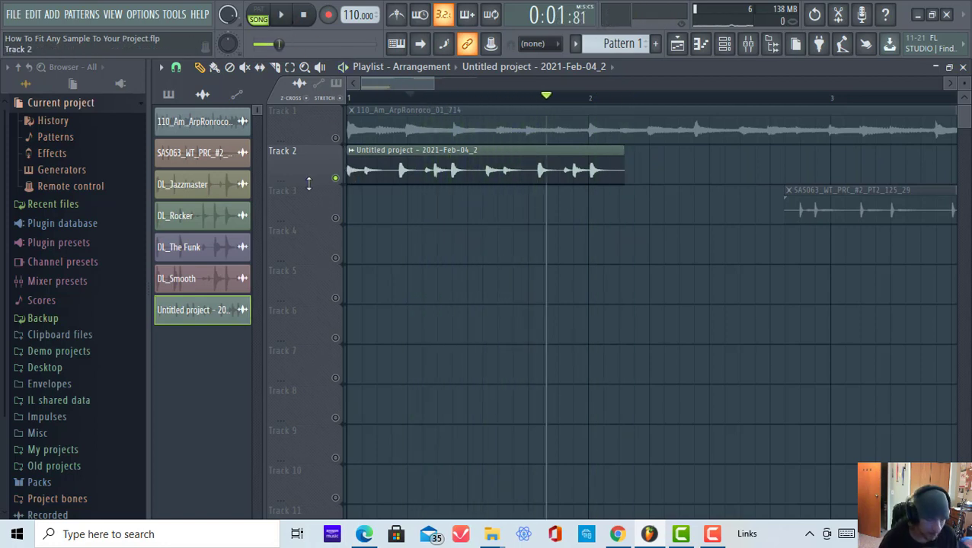
Step: Undo the Track 2 clip resizes and the Track 1 mute, back to the clip ending on the bar 3 line
key(ctrl+z)
key(ctrl+z)
key(ctrl+z)
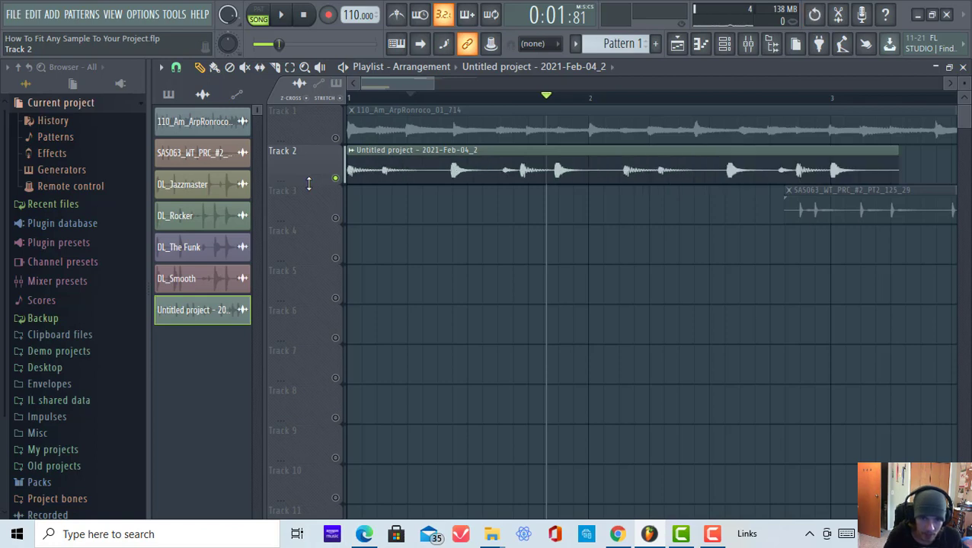
key(ctrl+z)
key(ctrl+z)
key(ctrl+alt+z)
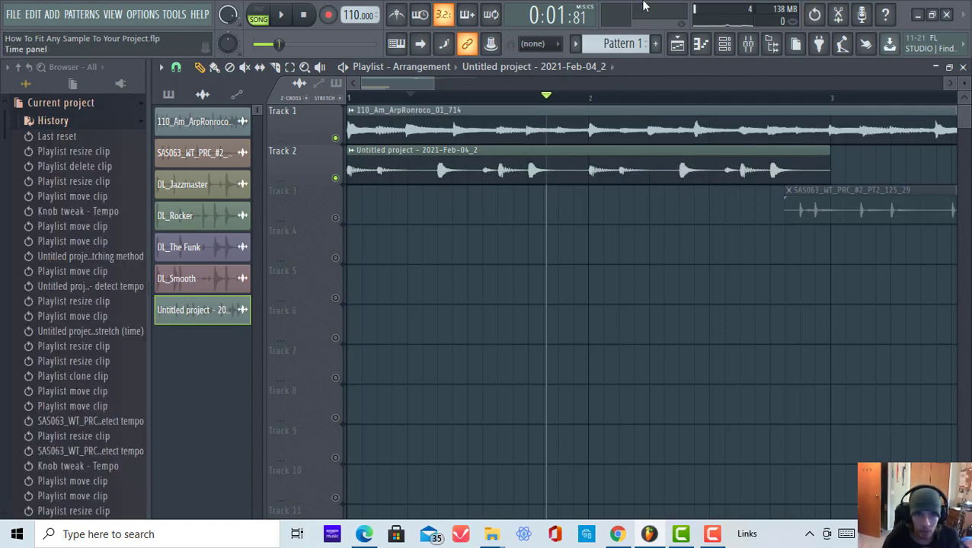
Step: Set the Track 2 clip's time-stretching mode to Stretch in its channel settings, and close them
double_click(546, 163)
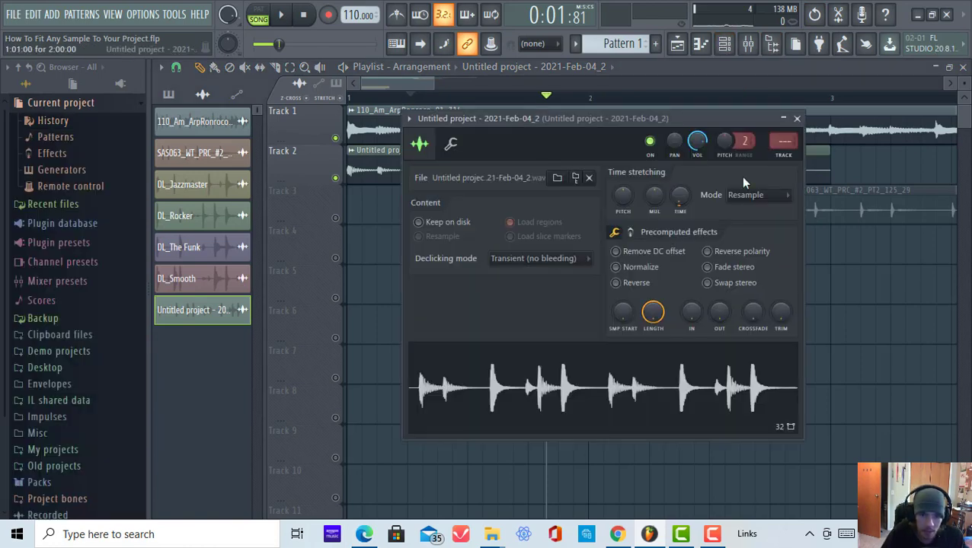
click(776, 194)
click(754, 229)
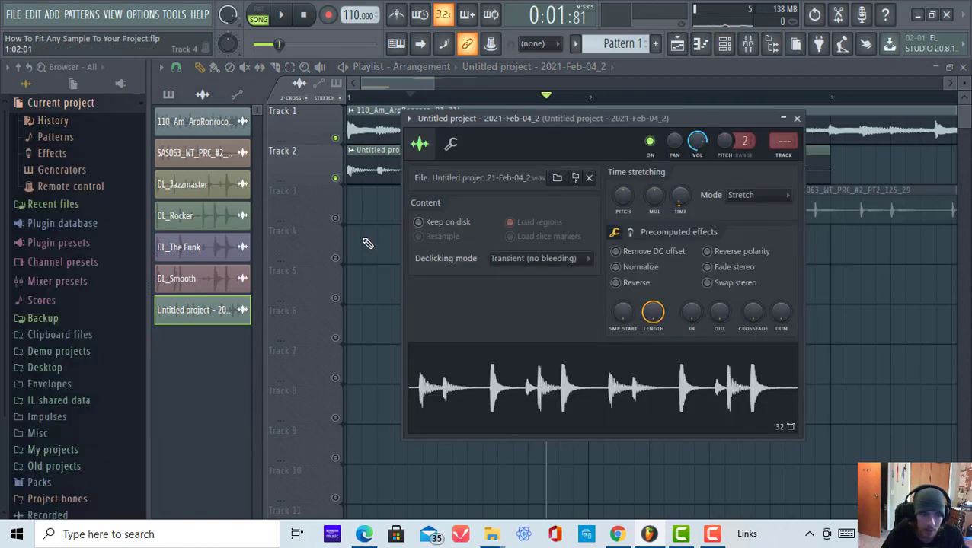
key(Escape)
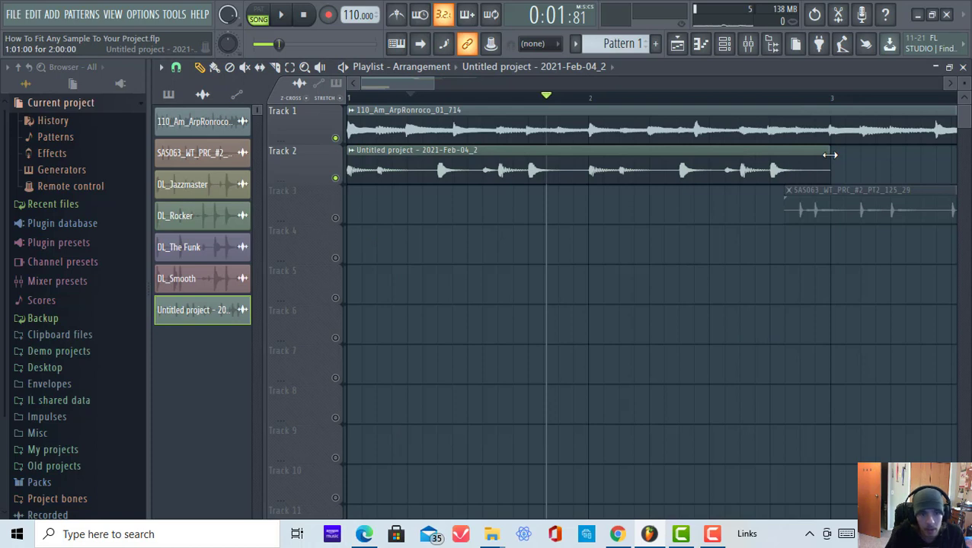
Step: Shorten the stretched Track 2 clip to end just before the bar 2 line, and play both tracks from the start
drag(830, 155, 583, 156)
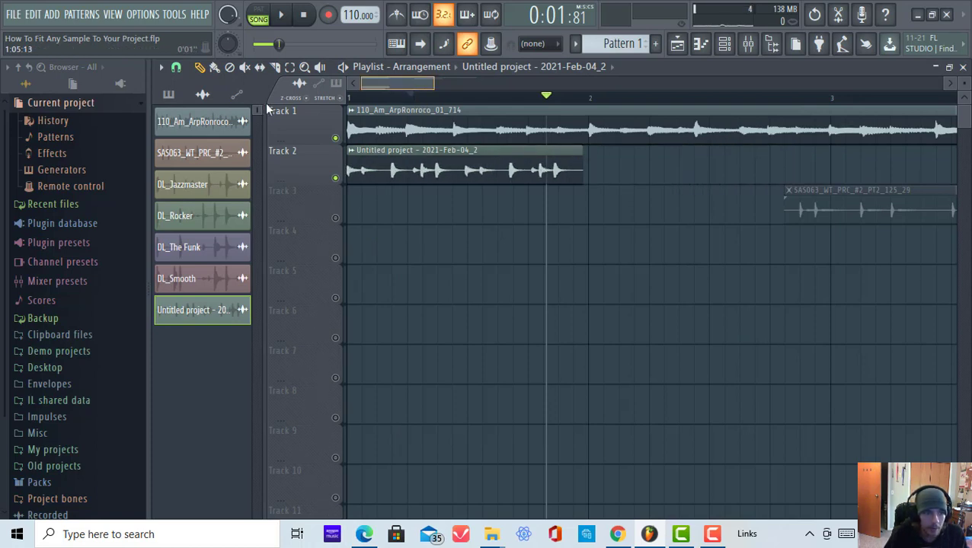
key(space)
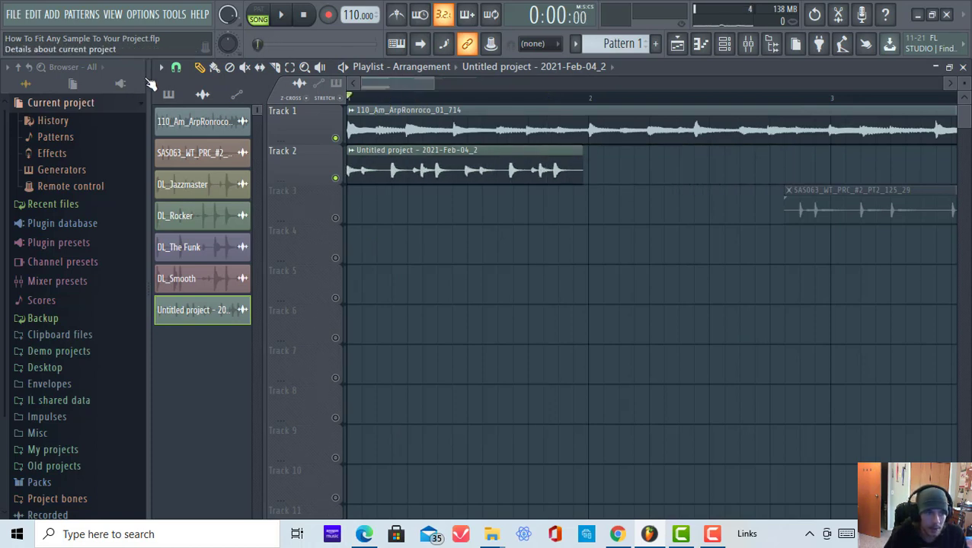
click(283, 19)
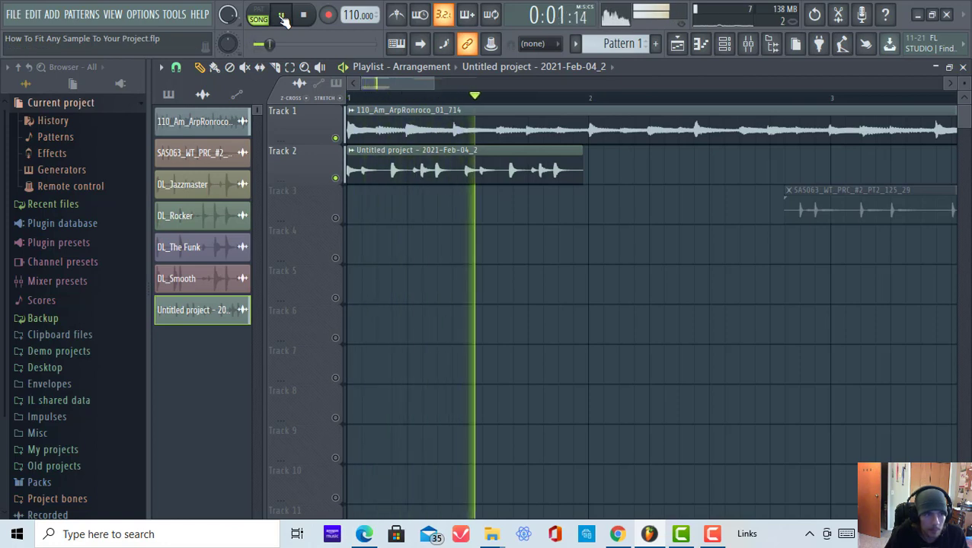
click(283, 18)
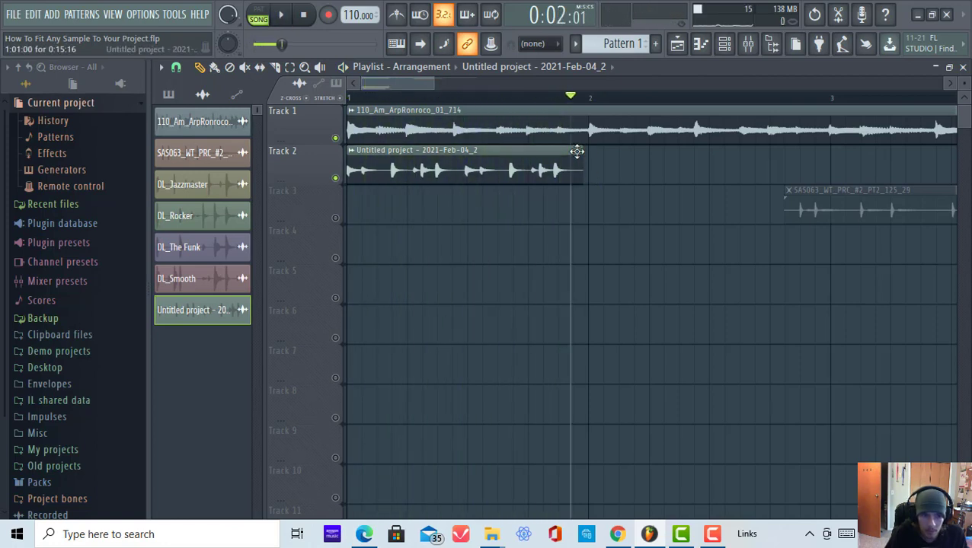
Step: Stretch the Track 2 clip's end past the bar 3 line, and play it with Track 1
drag(583, 153, 916, 152)
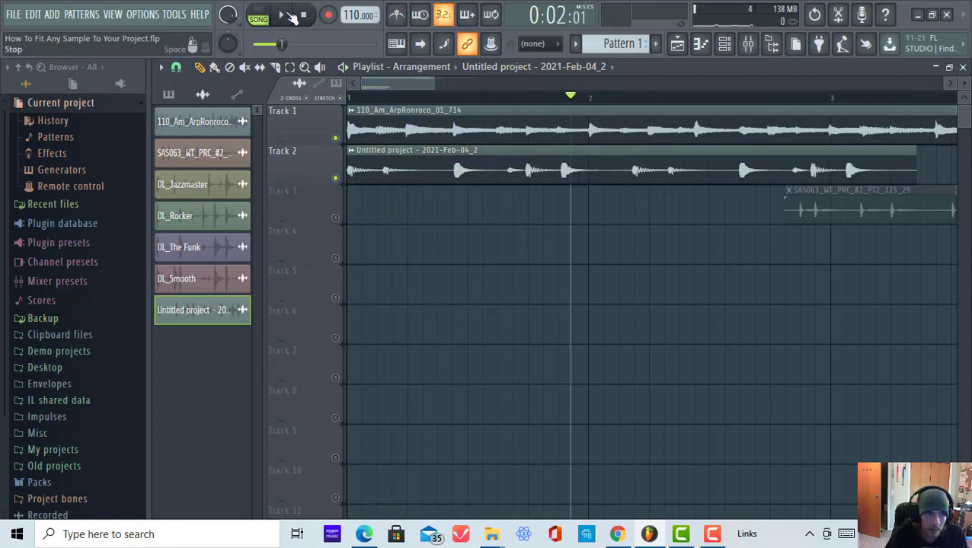
click(284, 15)
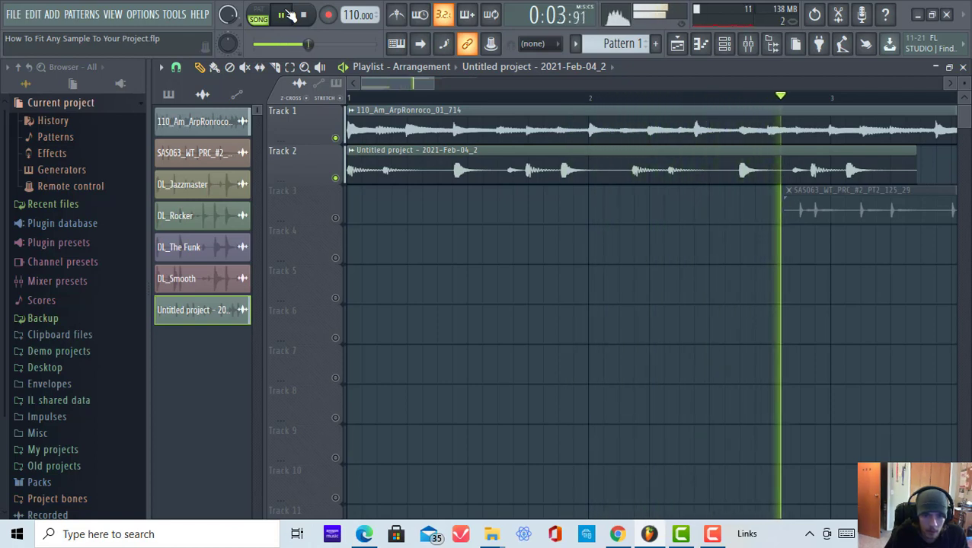
click(283, 15)
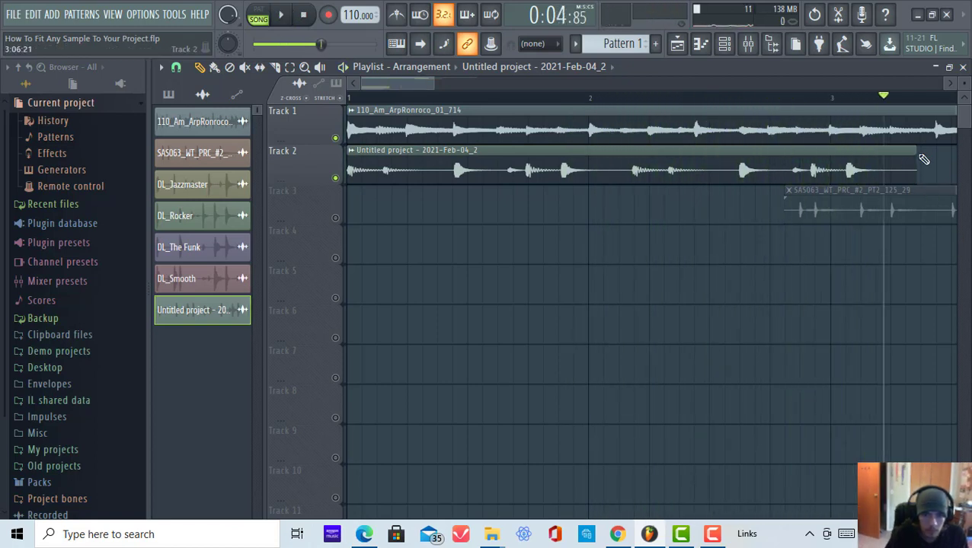
Step: Try shortening the Track 2 clip to just past the bar 3 line, and undo the resizes back to just before bar 2
drag(917, 153, 838, 156)
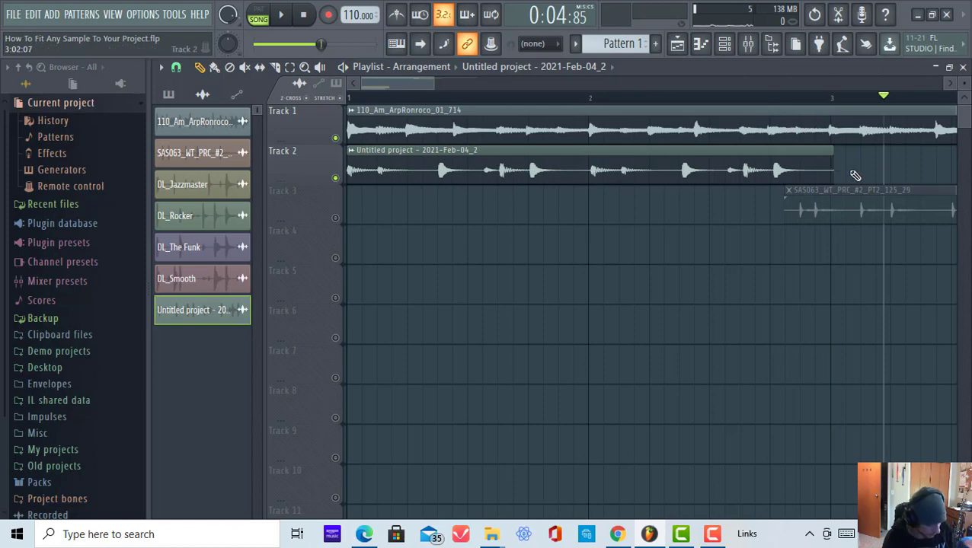
key(ctrl+z)
key(ctrl+alt+z)
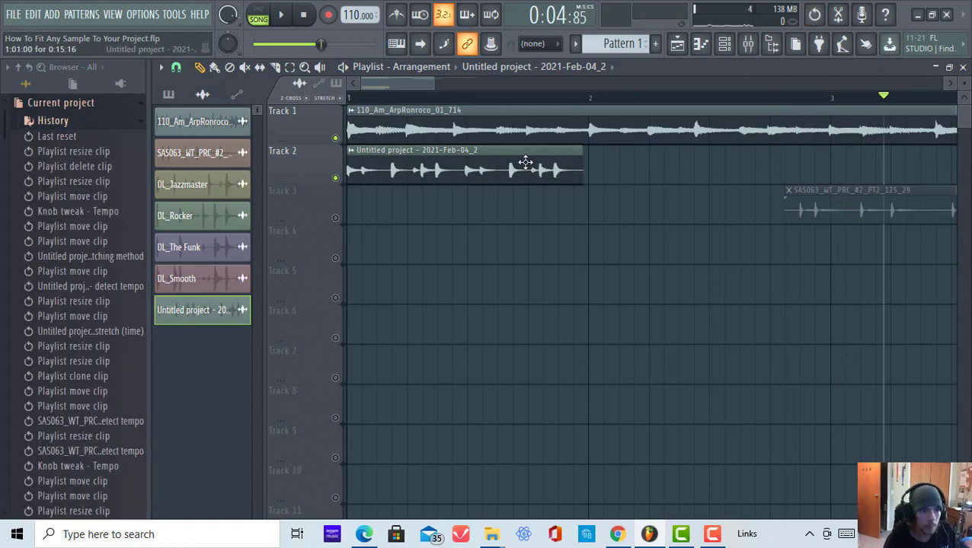
Step: Check the time-stretching mode options in the Track 2 clip's channel settings, and close them
double_click(526, 162)
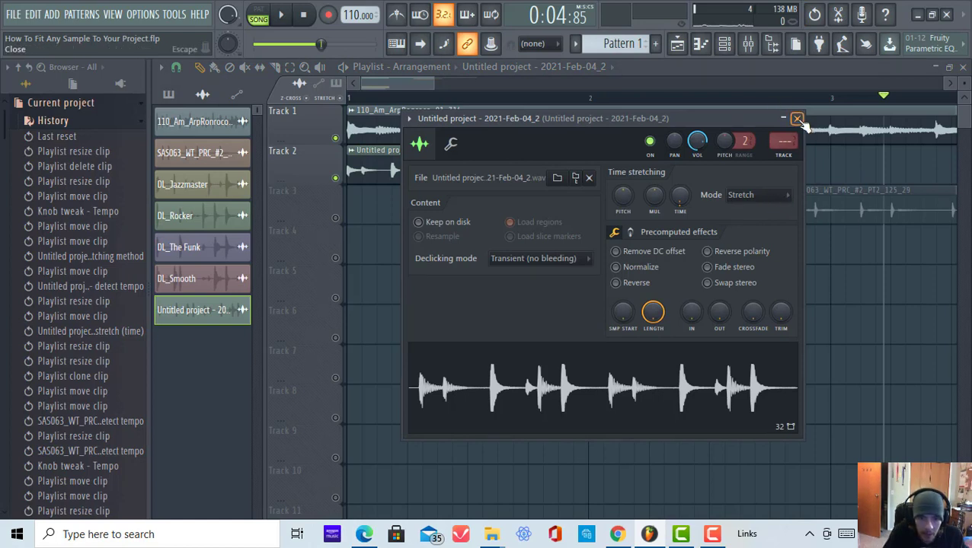
click(754, 196)
click(767, 183)
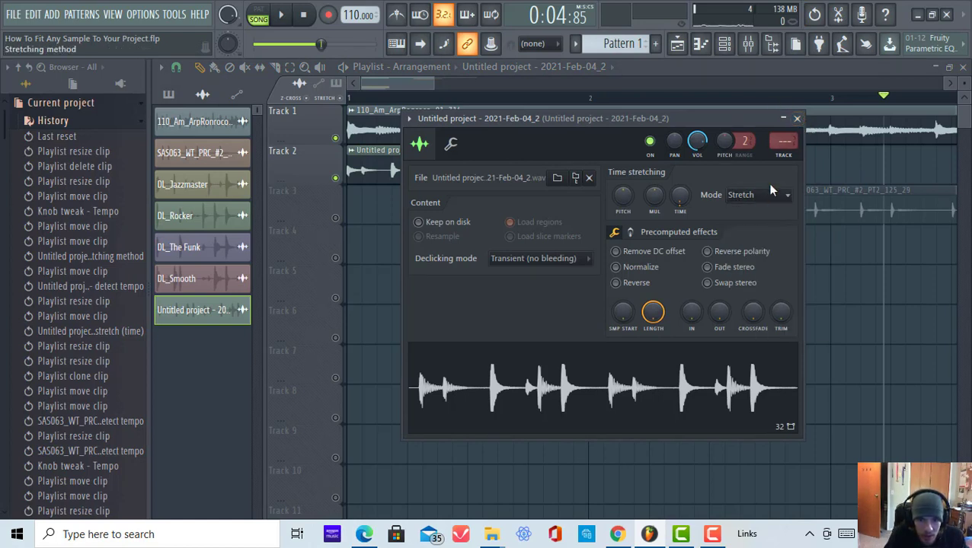
click(797, 119)
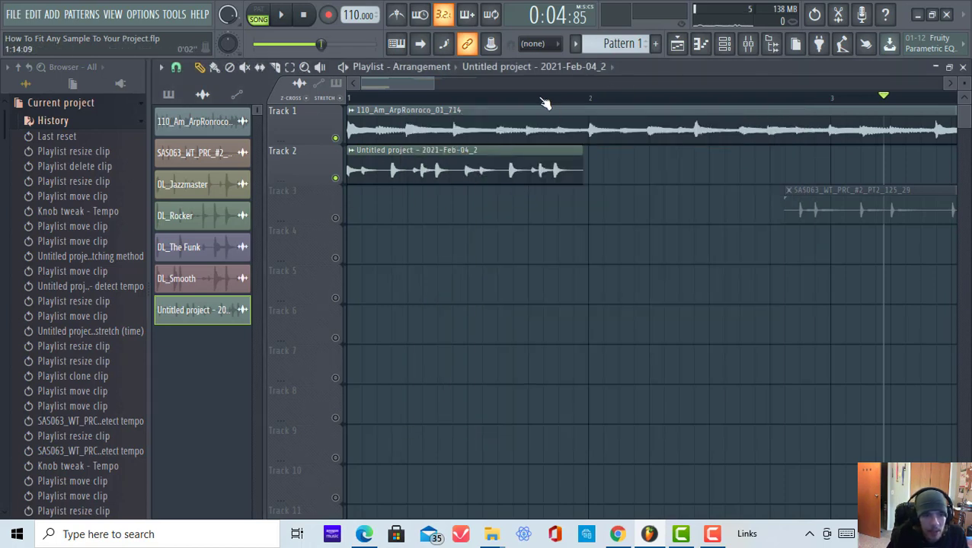
Step: Stretch the end of the Track 2 clip to the bar 2 line
scroll(587, 82, up, 2)
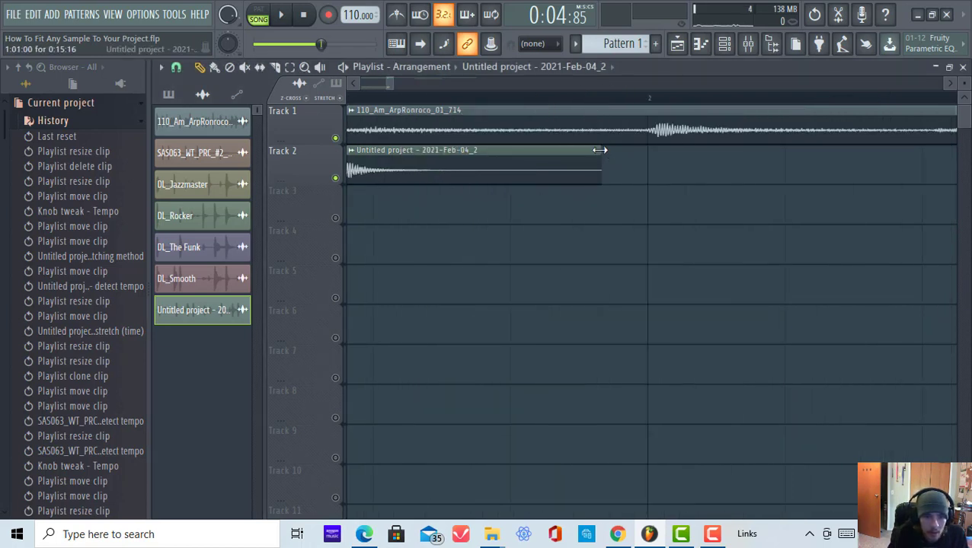
drag(590, 155, 645, 155)
scroll(933, 210, down, 8)
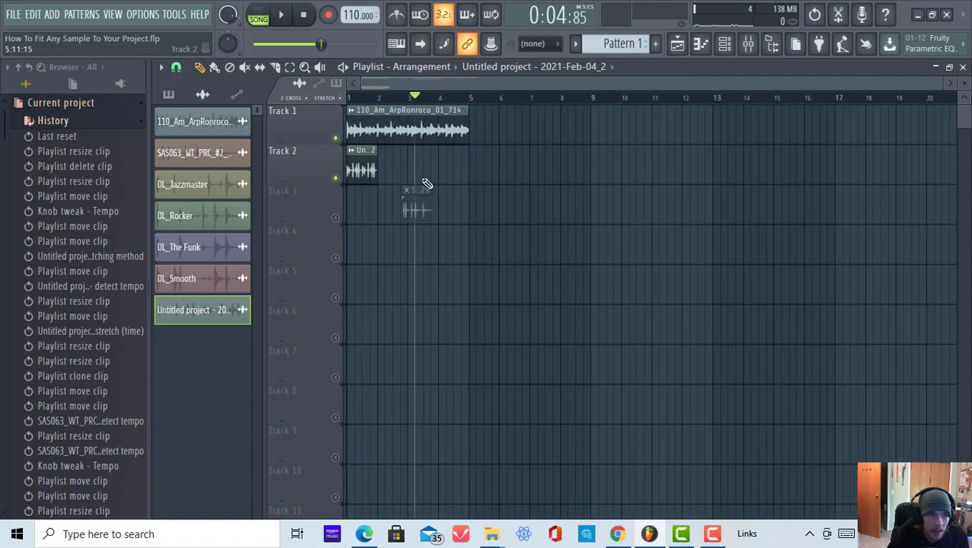
scroll(402, 78, up, 8)
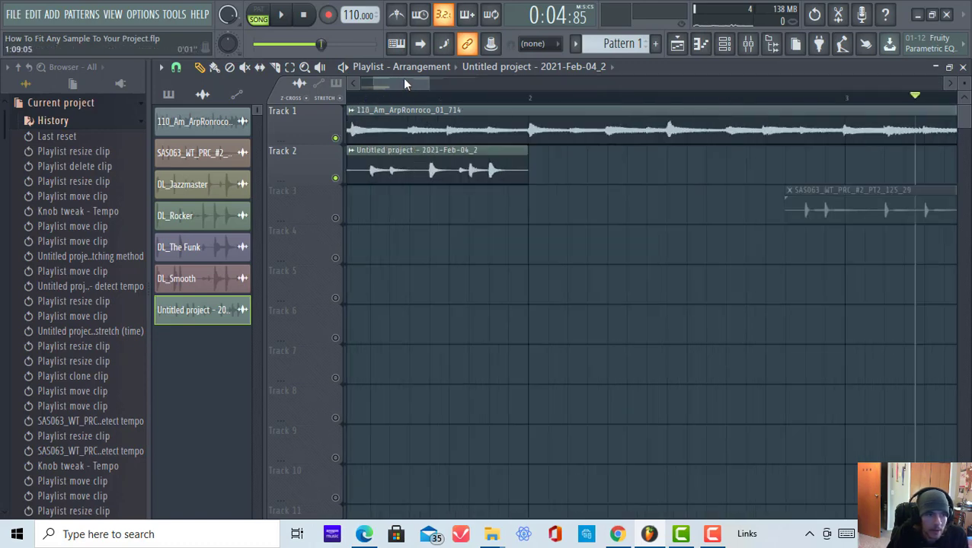
Step: Detect the tempo of the Track 2 sample, accept the estimated 107.16 BPM, and decline applying it to the project
double_click(478, 155)
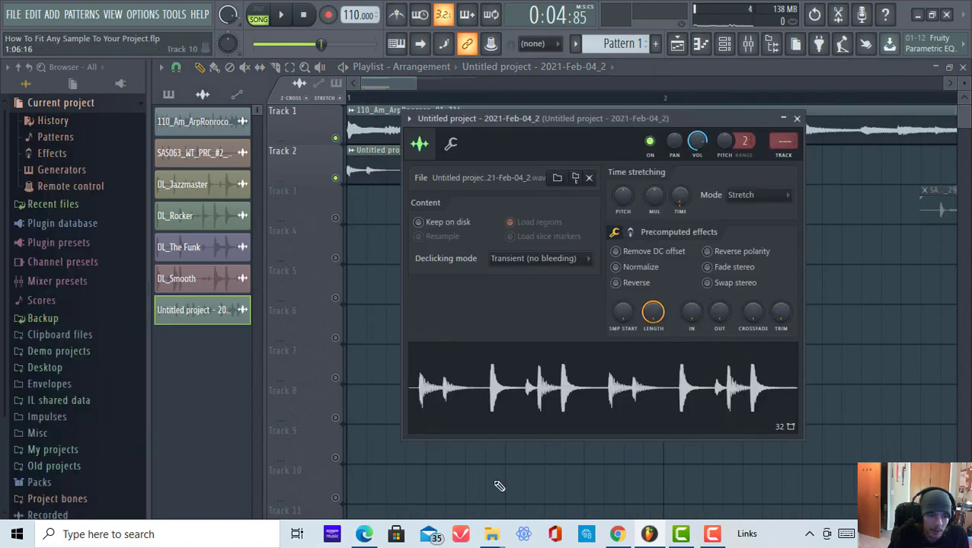
right_click(594, 382)
click(645, 454)
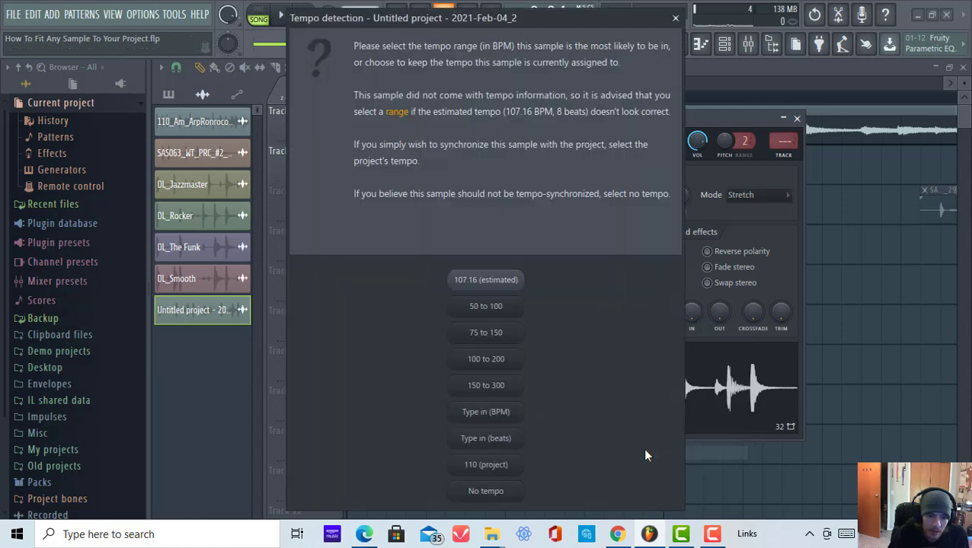
click(509, 288)
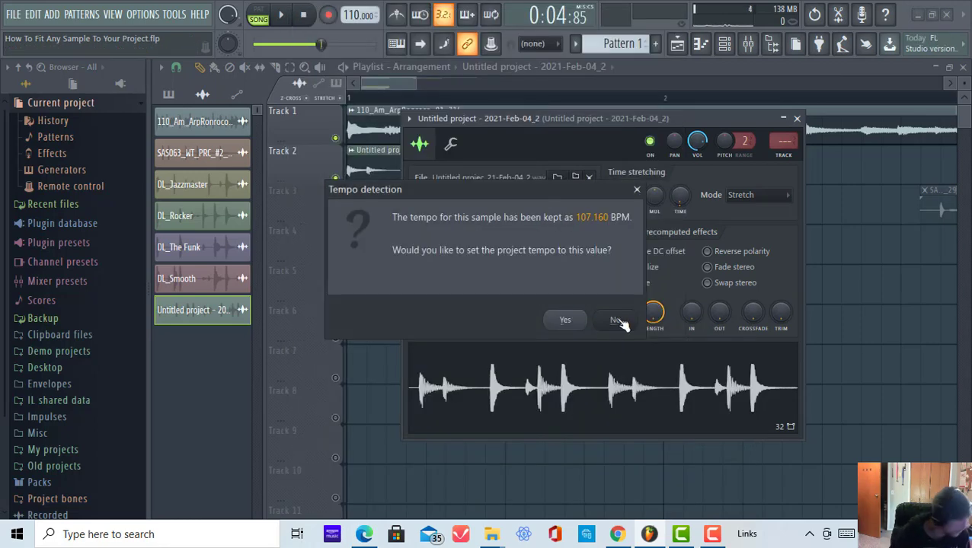
click(617, 321)
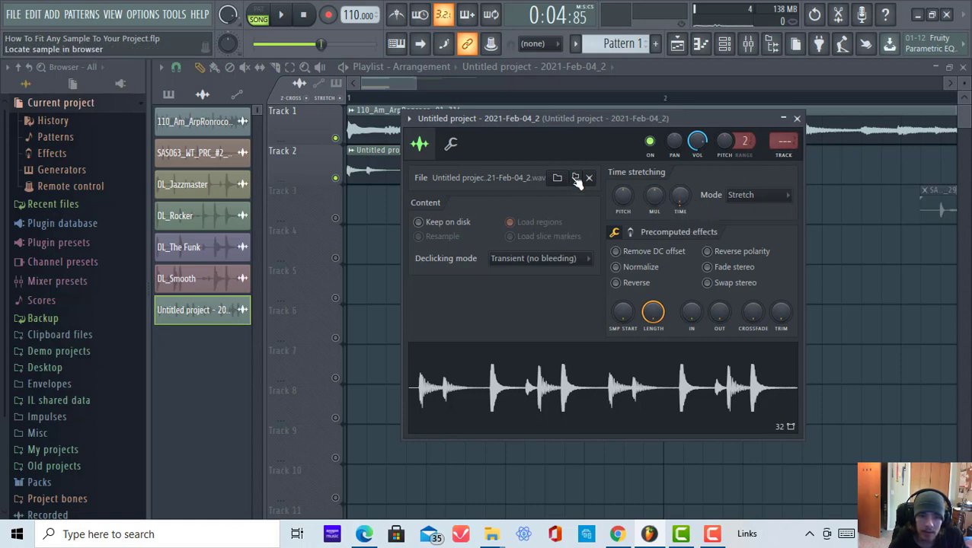
Step: Check the stretch time and mode options in the Track 2 clip's channel settings, and close the settings
right_click(681, 200)
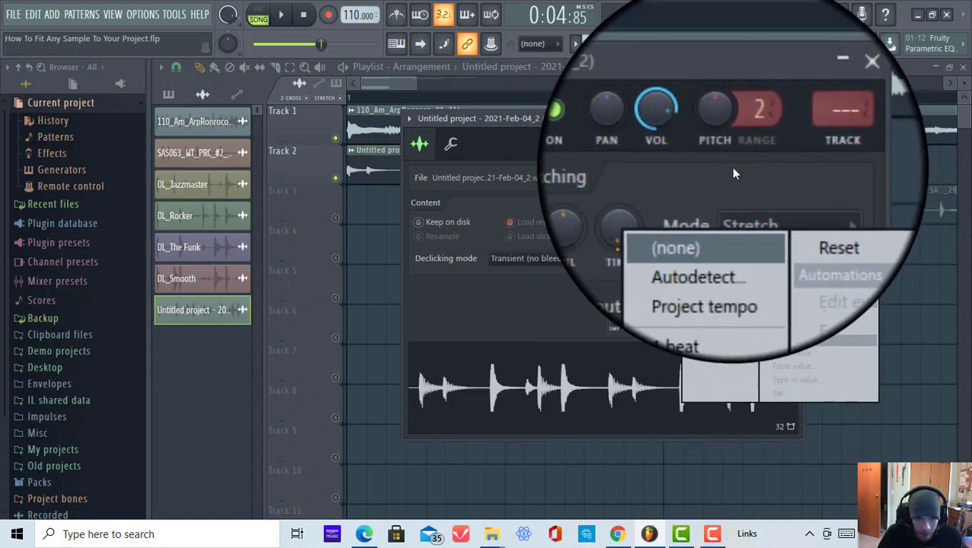
click(701, 180)
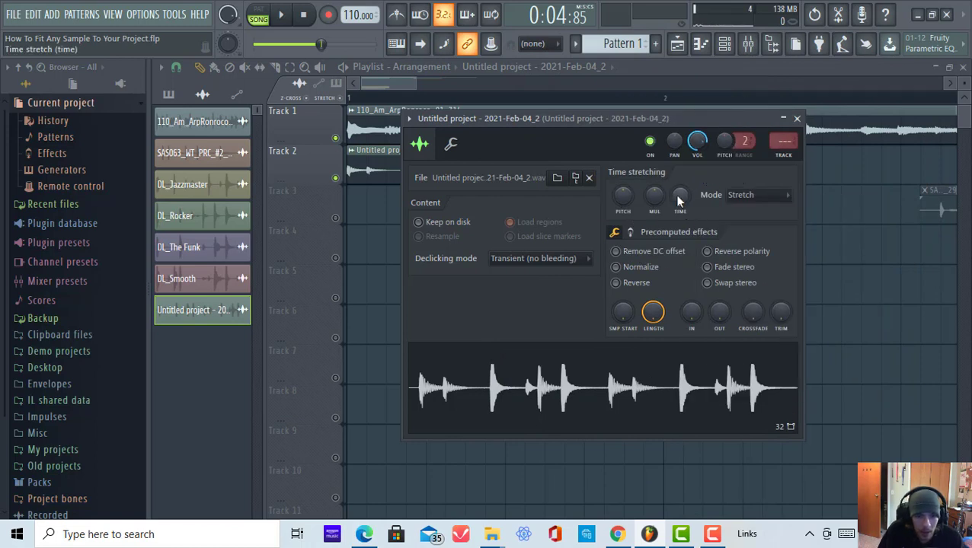
click(783, 195)
click(783, 193)
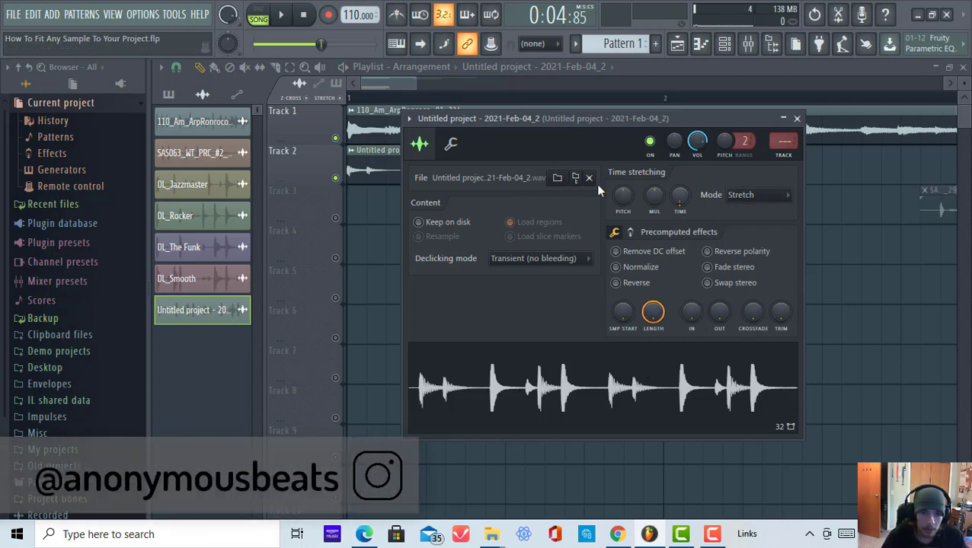
click(796, 119)
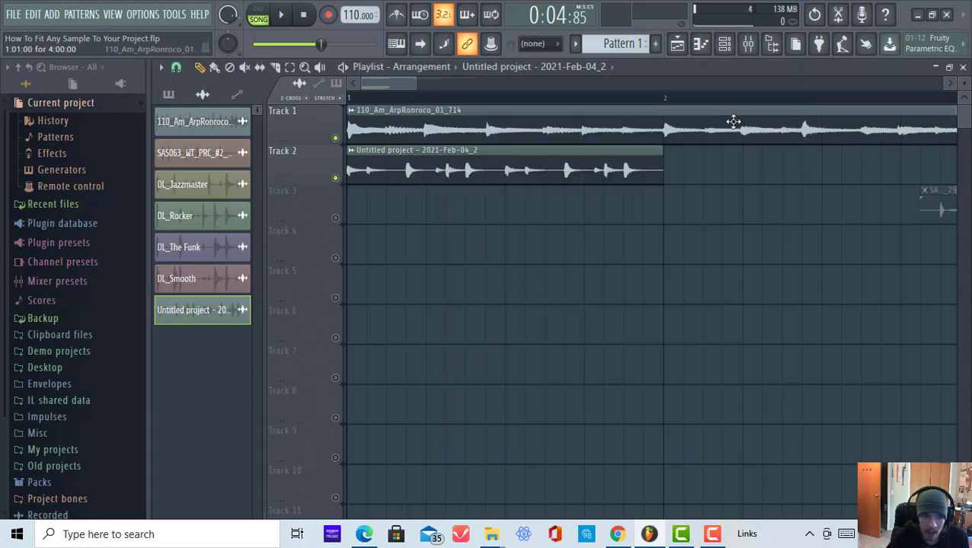
Step: Stretch the end of the Track 3 clip to just past the bar 4 line
scroll(518, 108, down, 3)
scroll(537, 160, down, 4)
scroll(609, 220, up, 3)
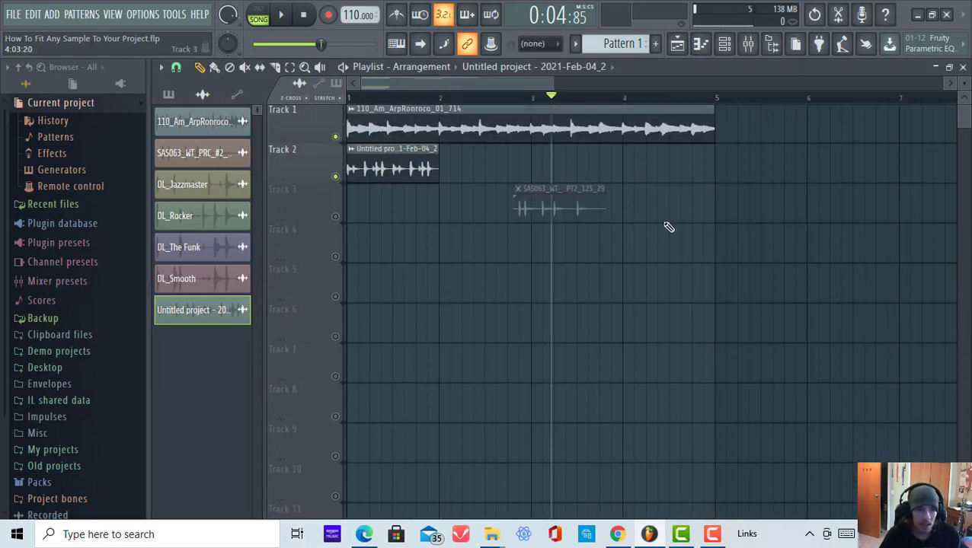
drag(606, 202, 642, 199)
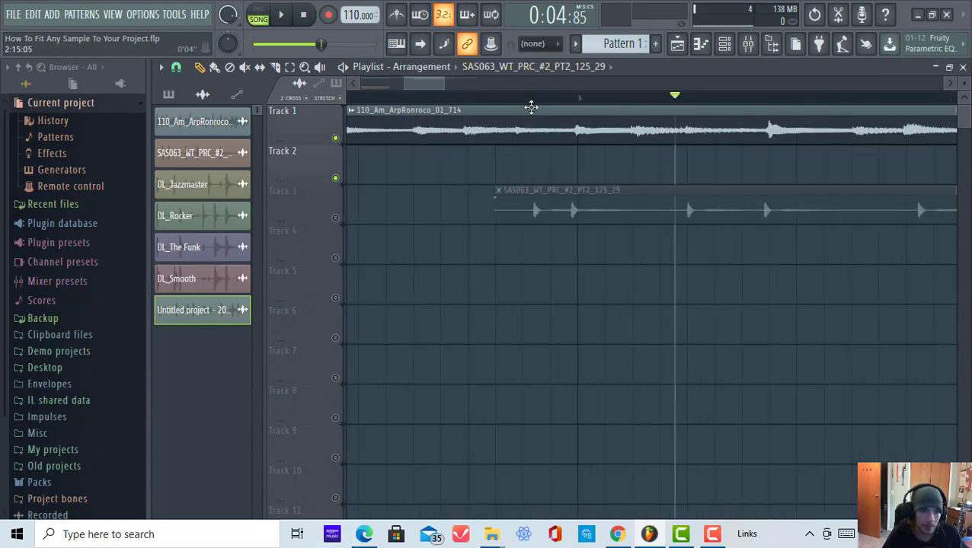
Step: Stretch the Track 2 clip to the bar 3 line and place a copy of it from bar 3 to bar 5
scroll(536, 104, up, 3)
scroll(537, 104, down, 3)
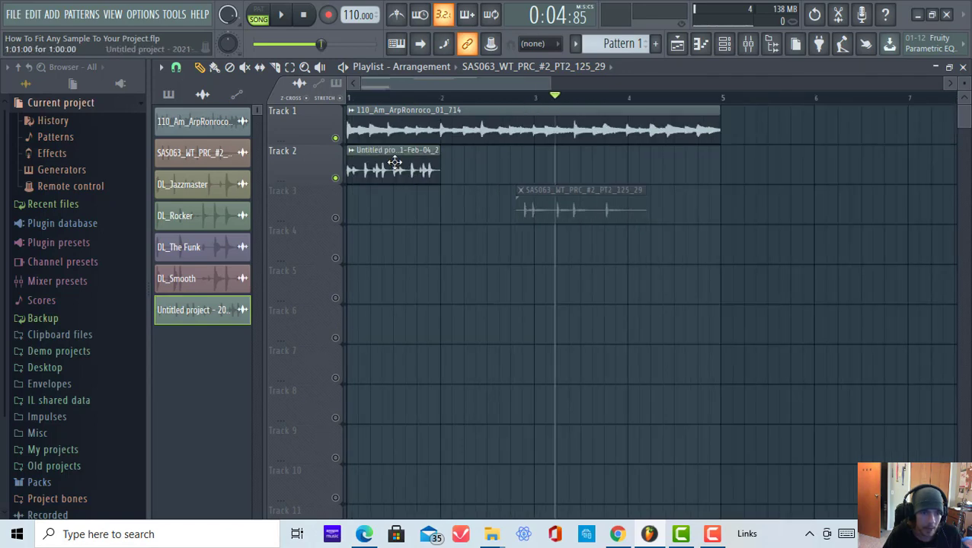
click(551, 162)
drag(551, 162, 483, 159)
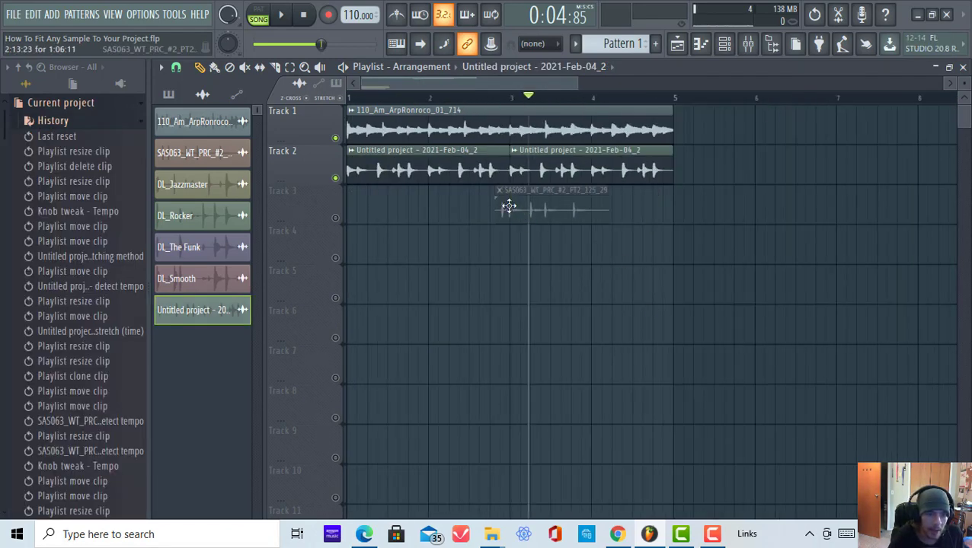
Step: Unmute Track 3 and play the arrangement from the start of its clip
click(336, 218)
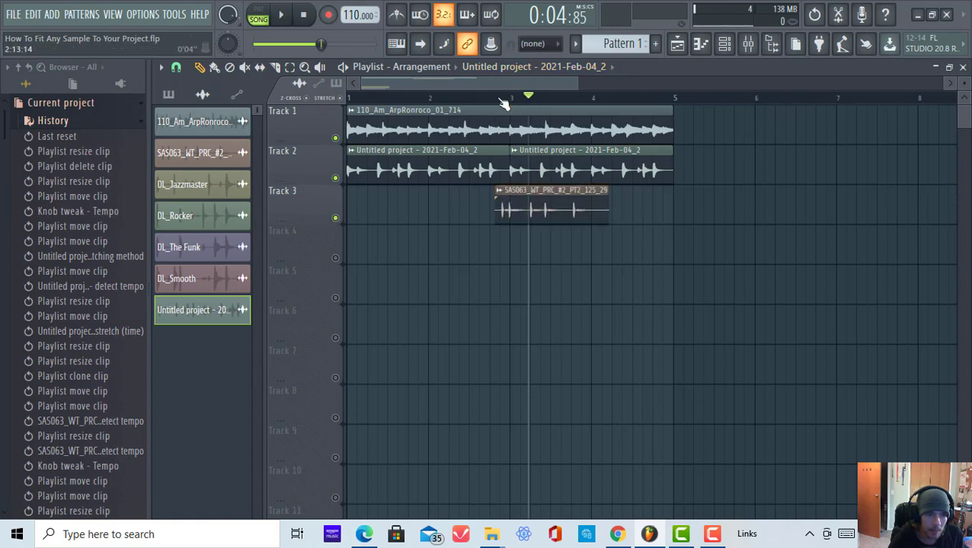
click(495, 97)
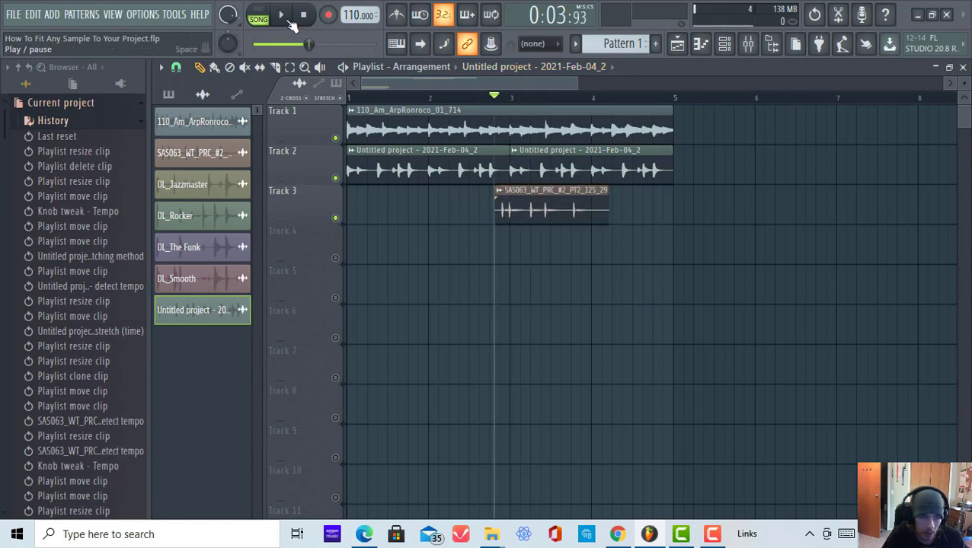
click(290, 22)
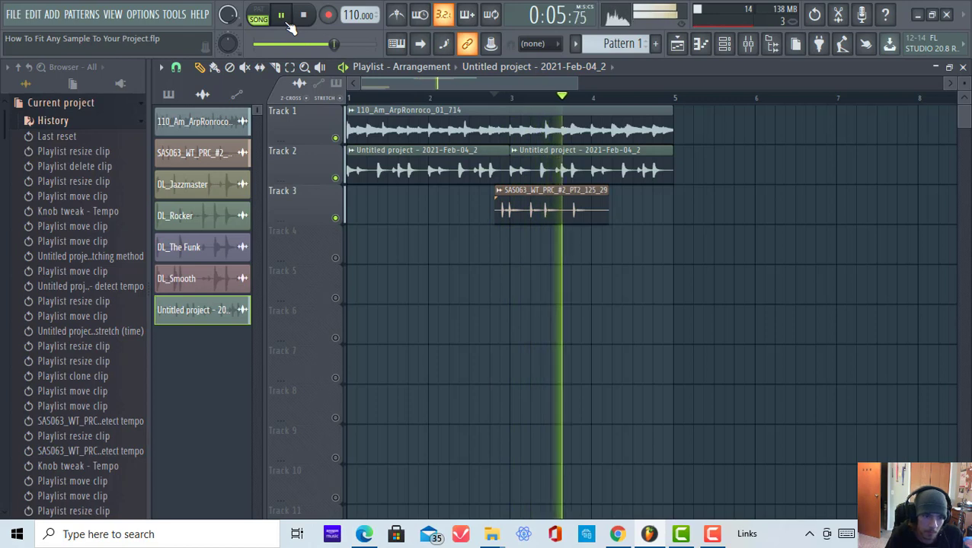
click(282, 16)
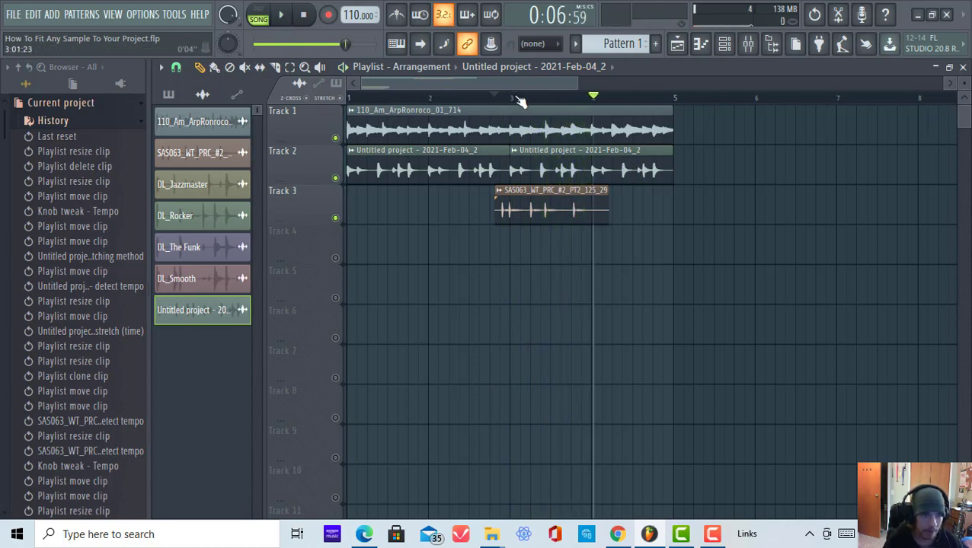
Step: Check the time-stretching mode in the Track 3 clip's channel settings, keep Stretch, and close the settings
double_click(535, 202)
drag(586, 102, 608, 196)
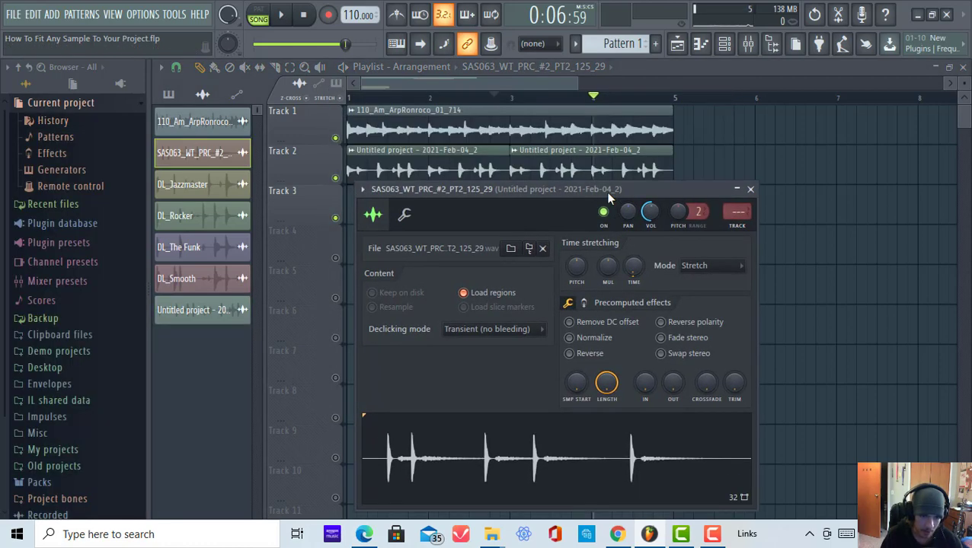
click(708, 265)
click(713, 307)
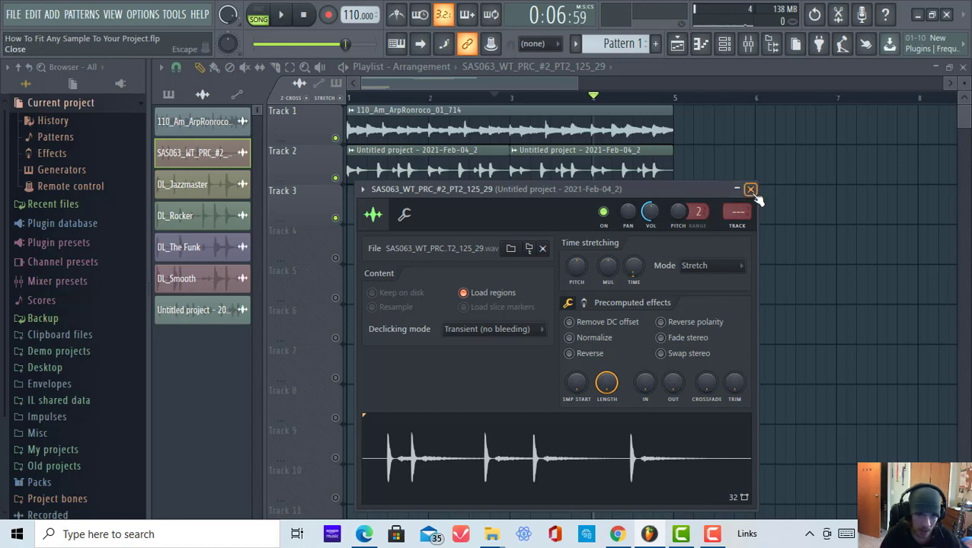
click(750, 189)
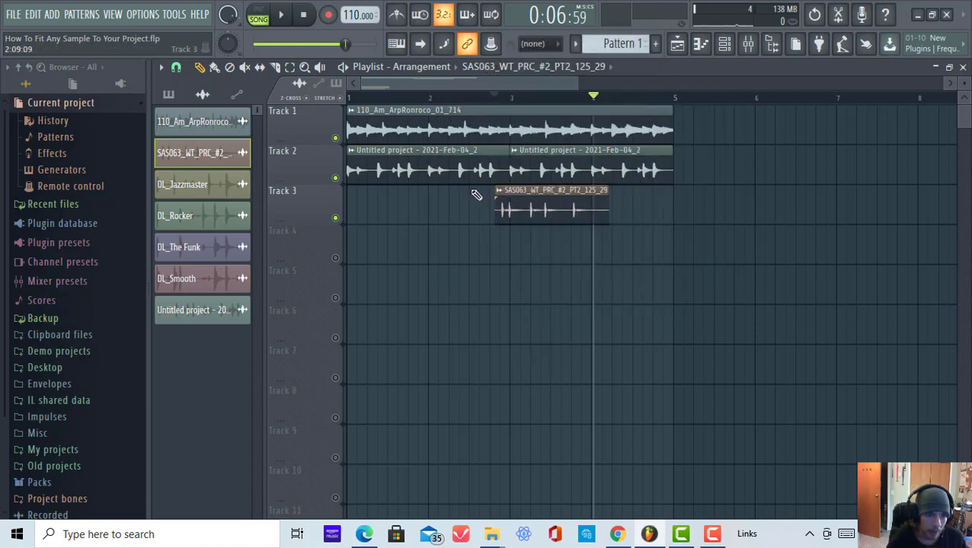
Step: Fit the Track 3 clip to the project tempo, entering 125 BPM as the sample's tempo
click(498, 191)
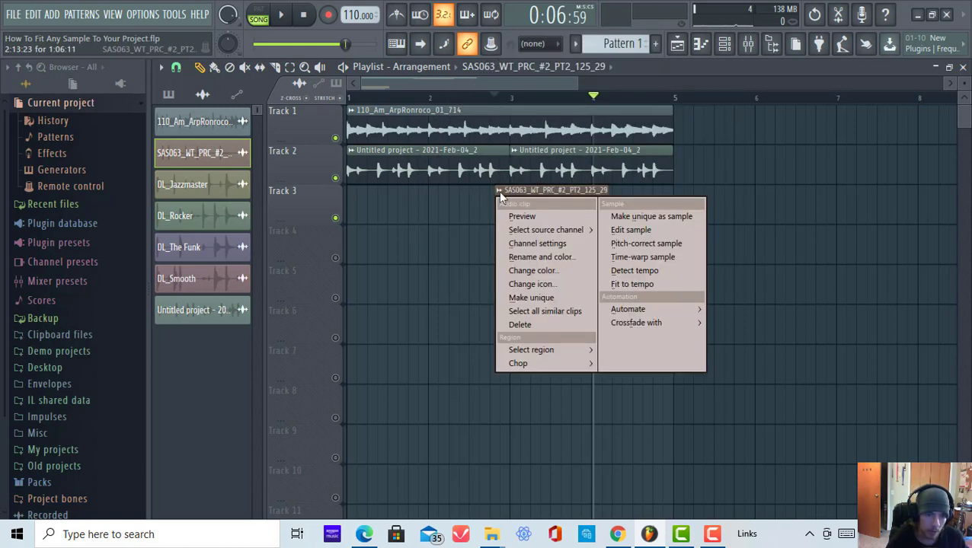
click(687, 291)
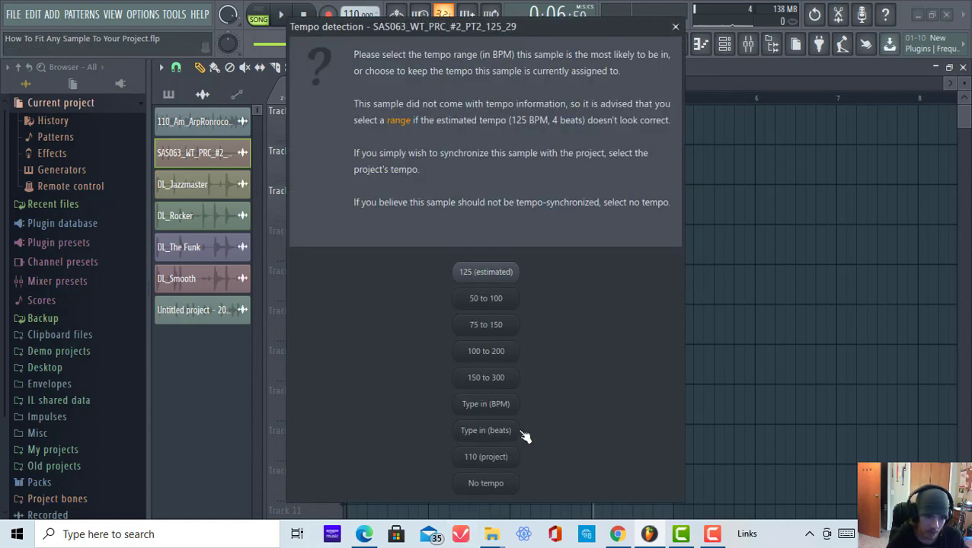
click(480, 404)
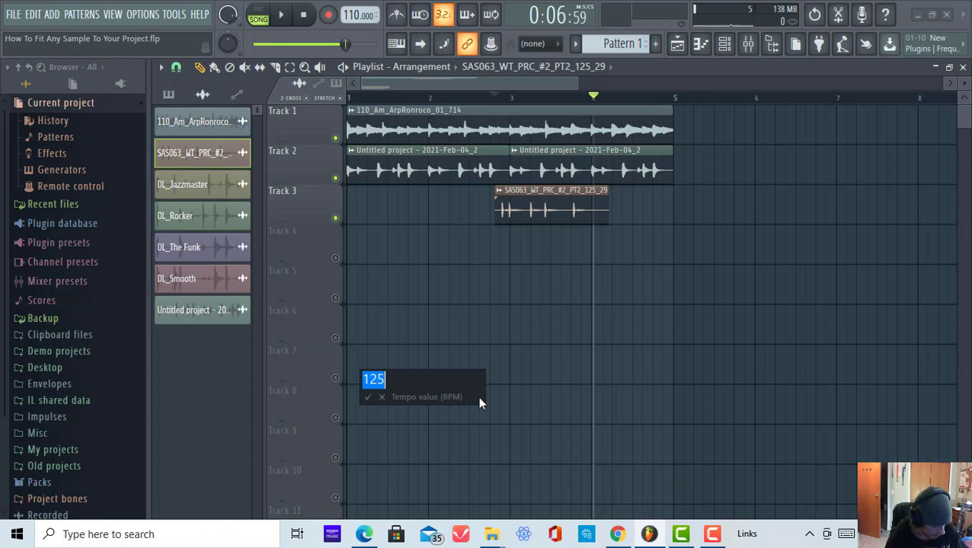
text(125)
key(Return)
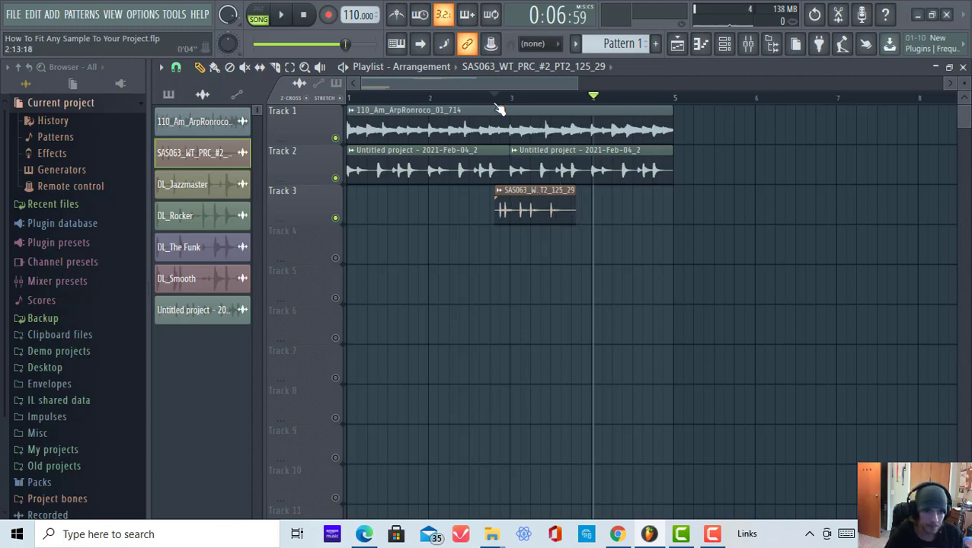
Step: Move the Track 3 clip so its first hit lines up with the bar 3 line
scroll(506, 103, up, 3)
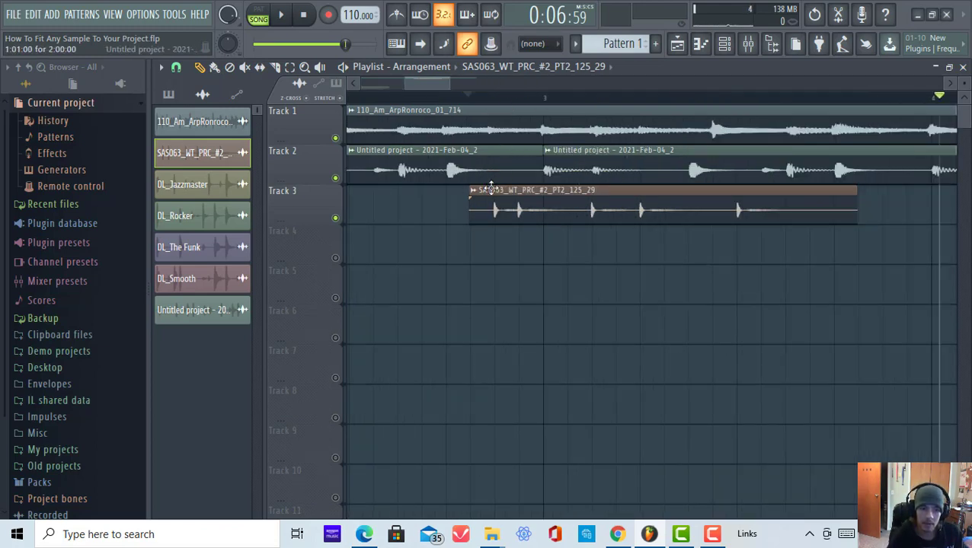
drag(514, 207, 569, 211)
scroll(554, 105, up, 2)
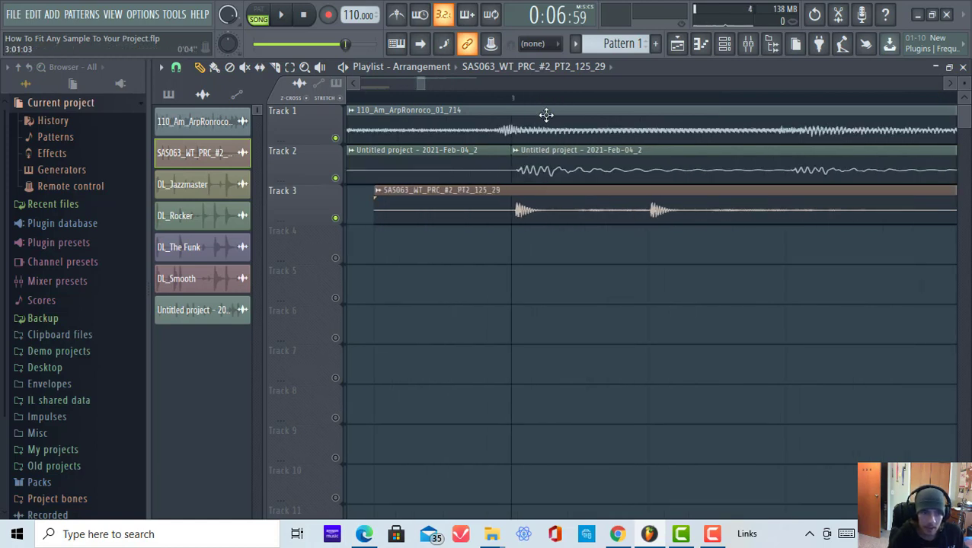
drag(655, 206, 650, 207)
scroll(704, 107, down, 3)
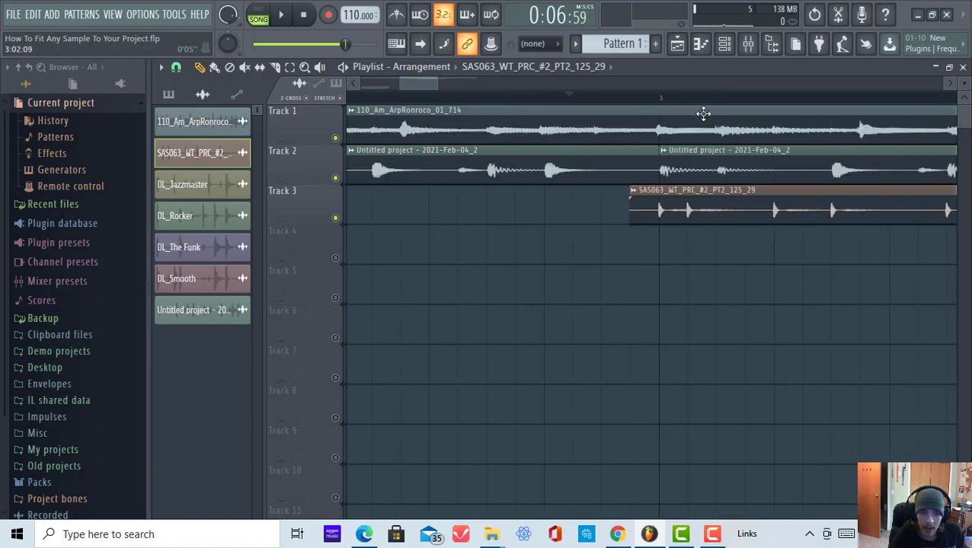
scroll(710, 111, up, 3)
scroll(457, 107, up, 2)
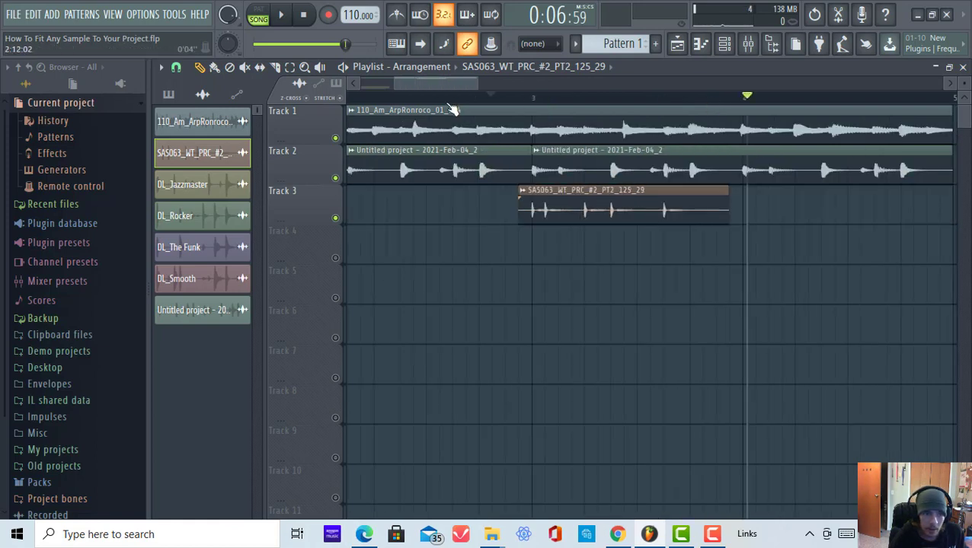
Step: Play all three tracks from between bars 2 and 3, and stop the playback
click(445, 98)
key(space)
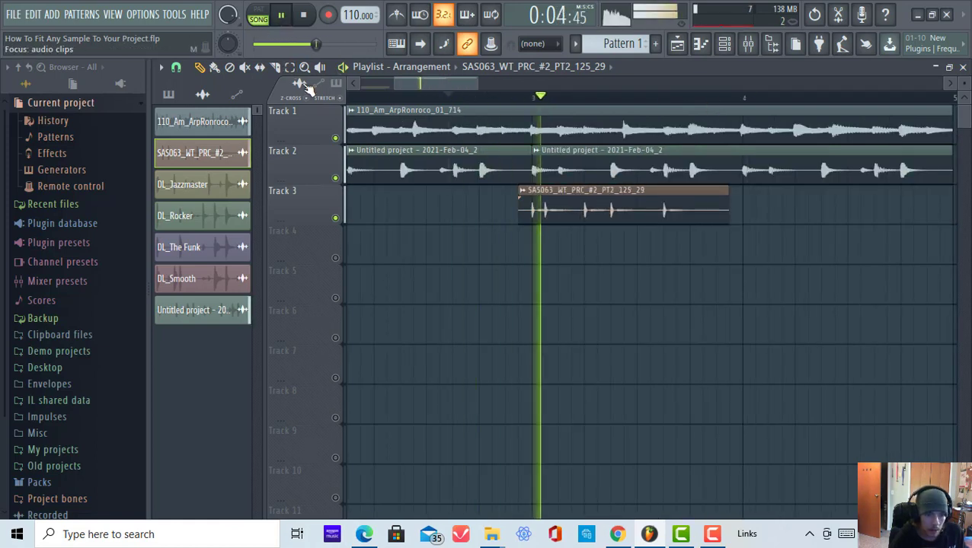
click(304, 67)
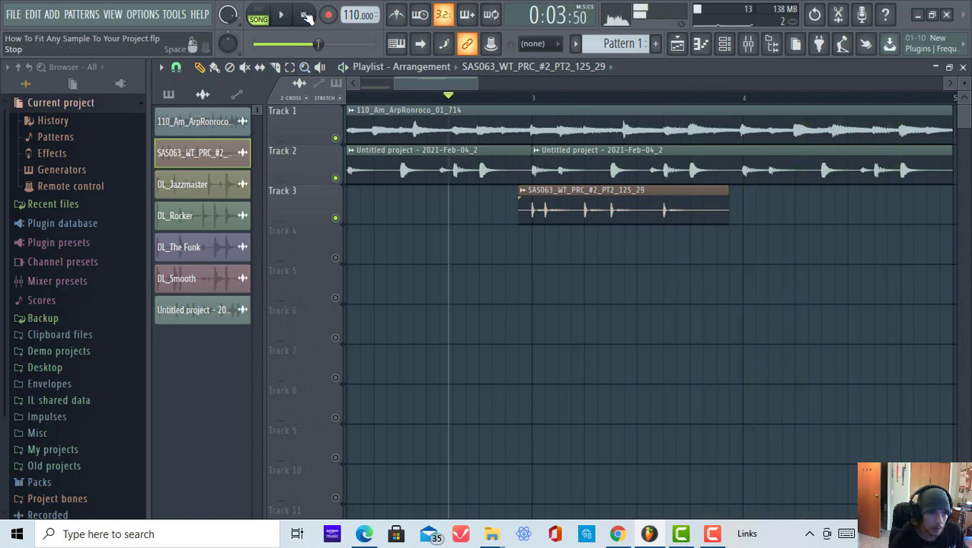
click(307, 17)
Step: Set the project tempo to 90 BPM, play the arrangement from the start, and stop it
scroll(587, 129, down, 5)
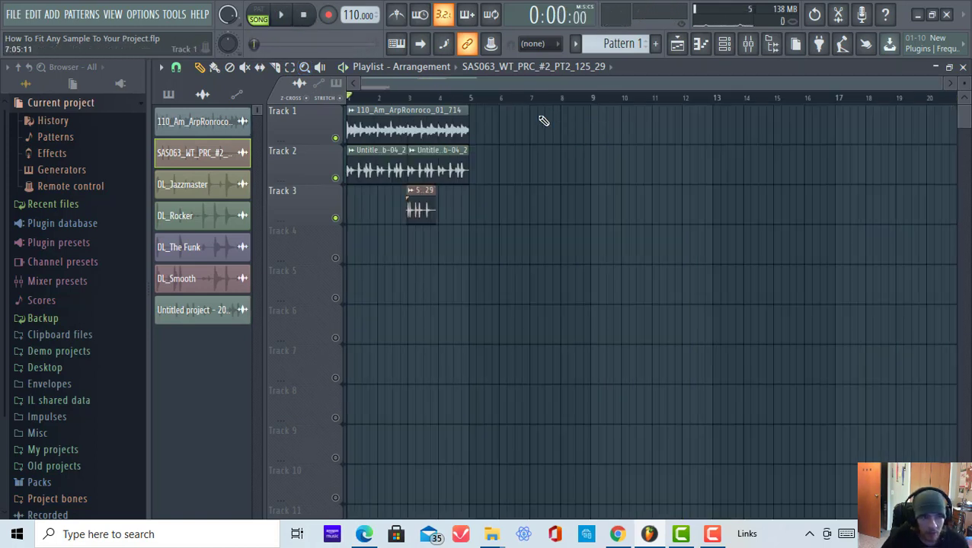
right_click(348, 13)
click(521, 59)
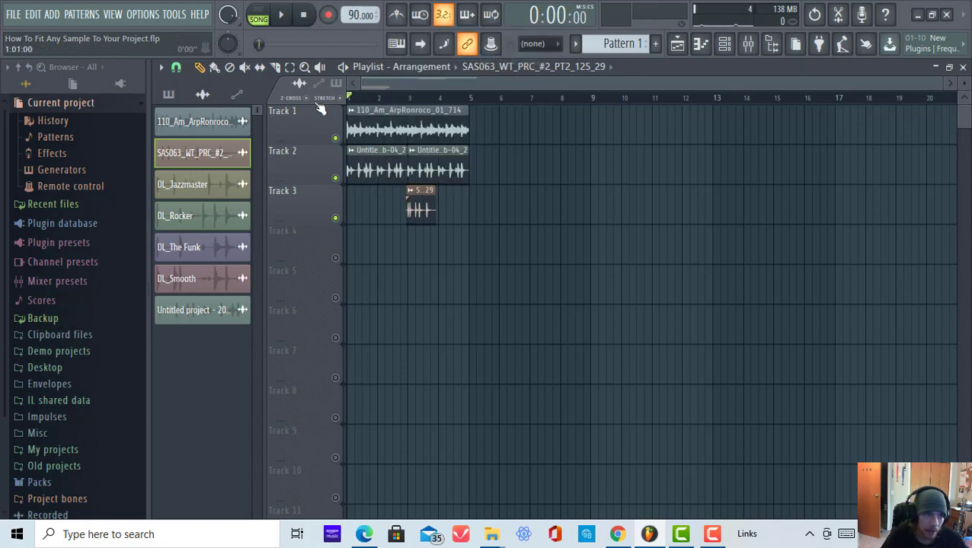
click(286, 17)
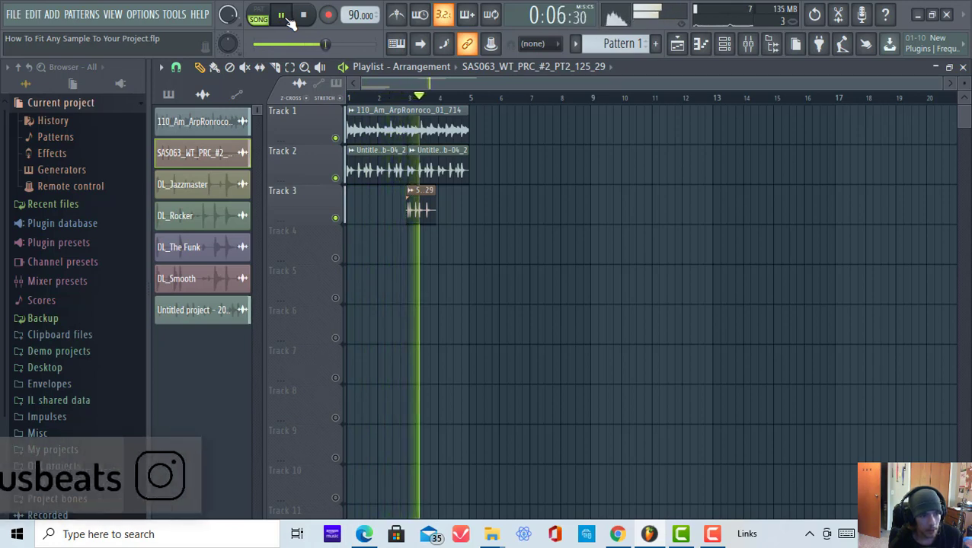
click(281, 16)
click(312, 16)
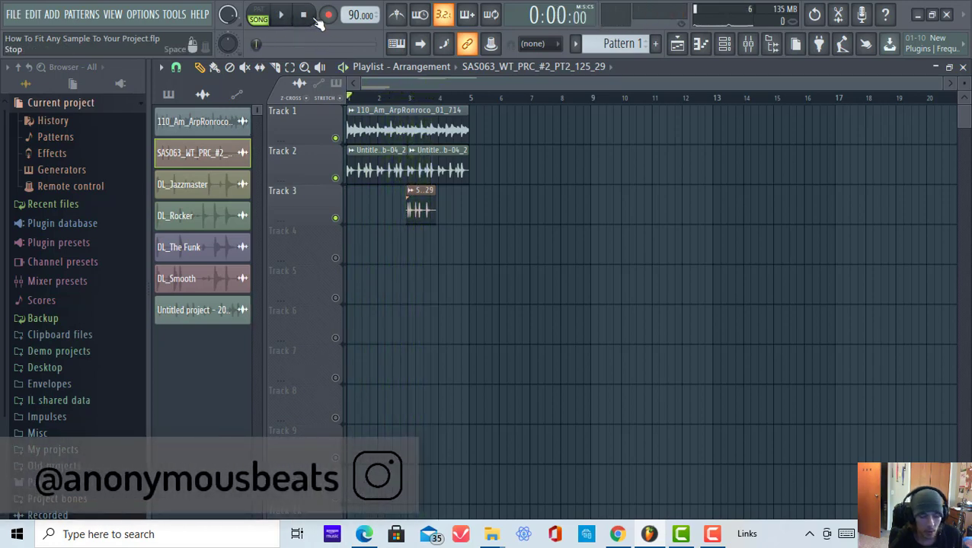
Step: Set the project tempo back to 110 BPM
right_click(360, 23)
right_click(360, 15)
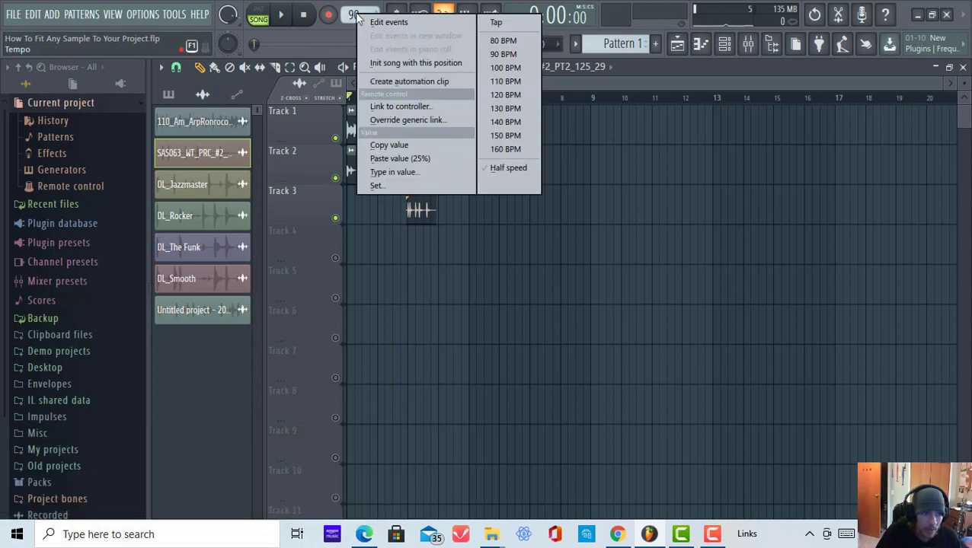
click(521, 69)
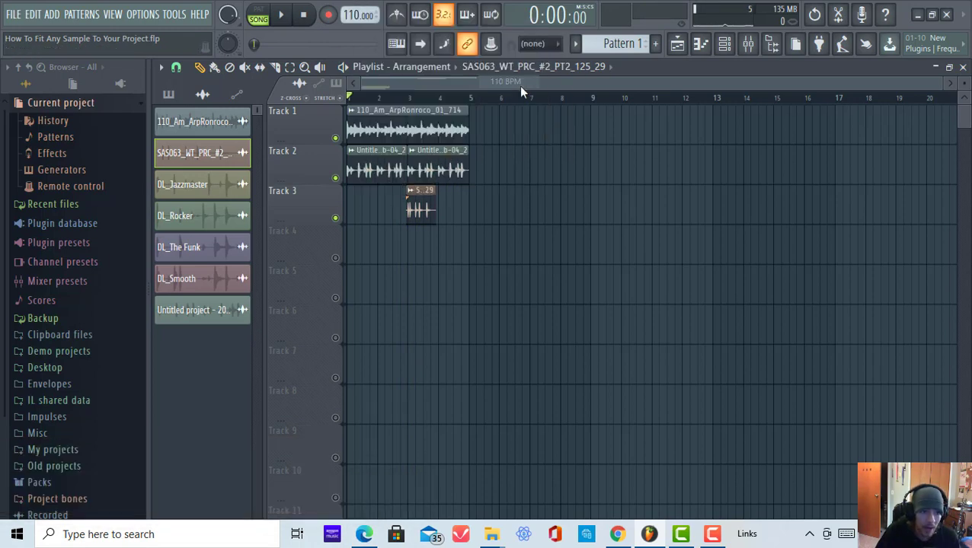
Step: Switch all audio clips in the project to realtime stretching with the macro and accept the confirmation
click(180, 18)
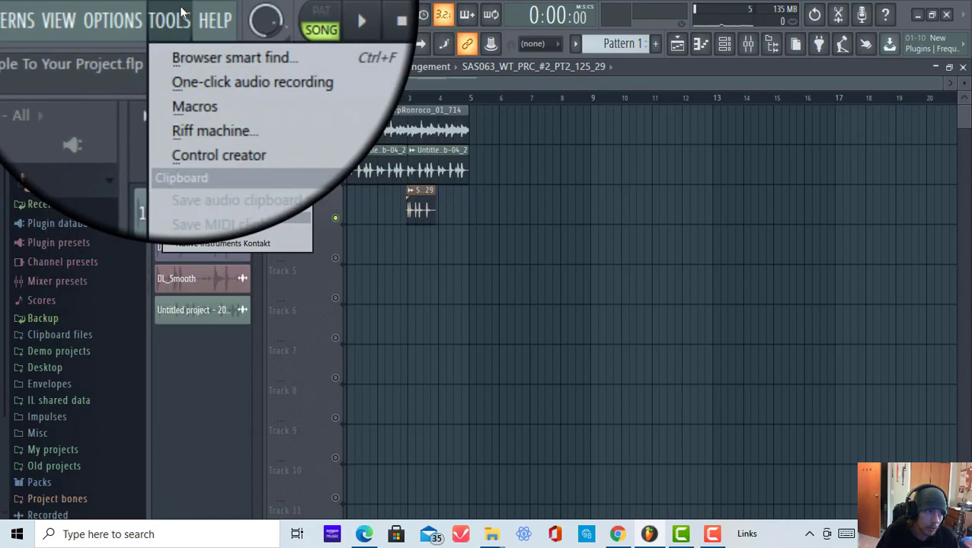
mouse_move(182, 99)
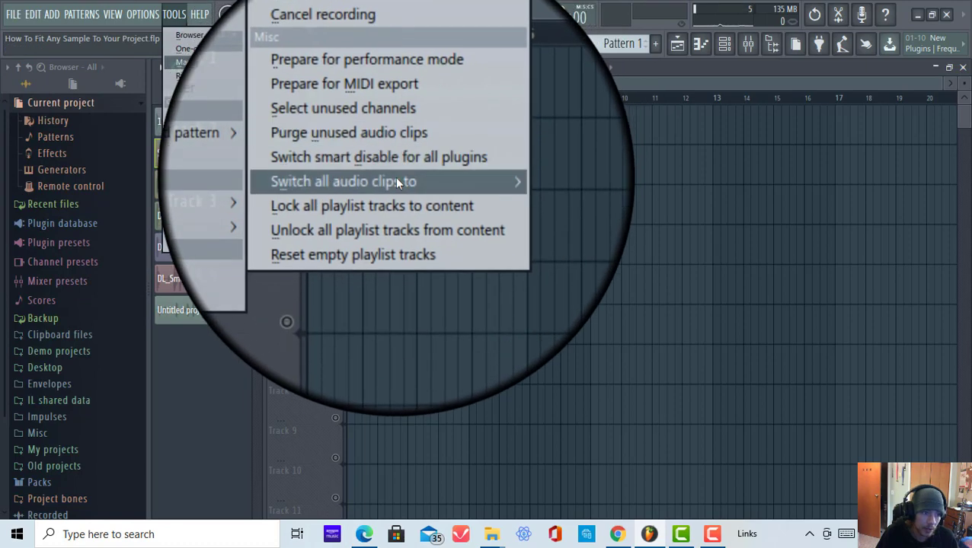
mouse_move(403, 180)
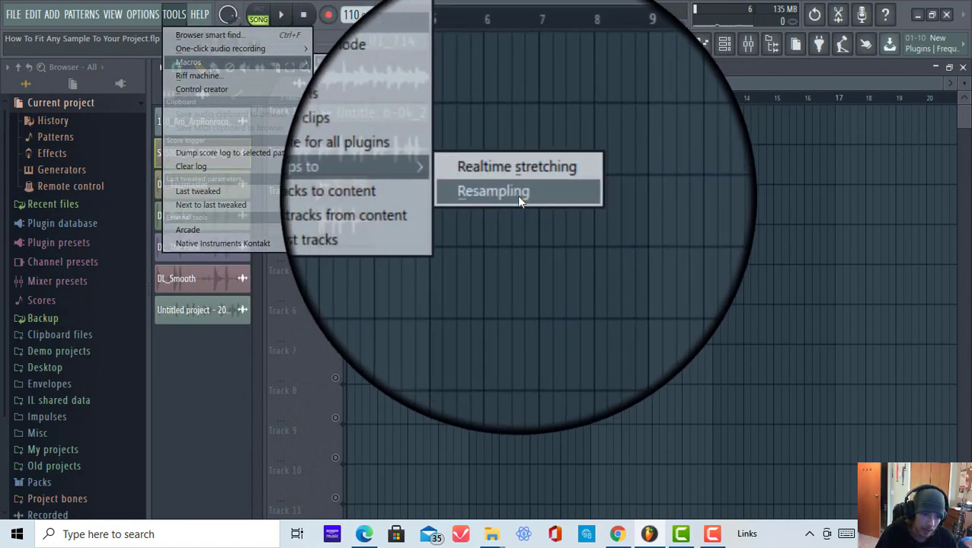
click(506, 178)
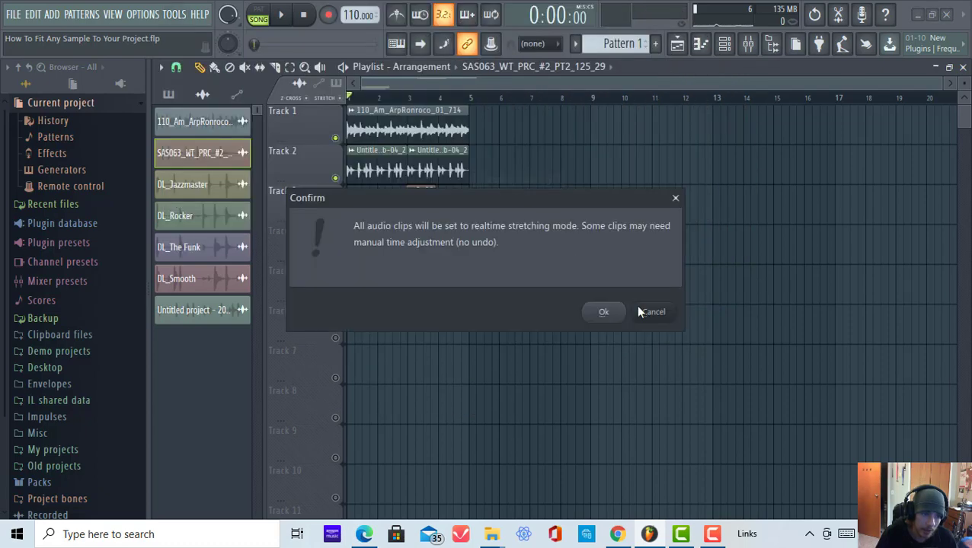
click(613, 312)
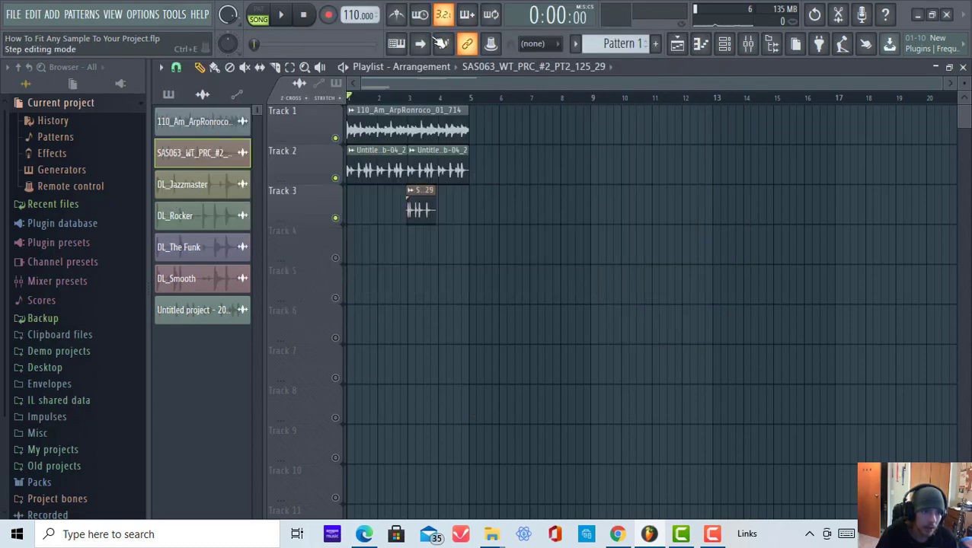
Step: Set the project tempo to 90 BPM, play the realtime-stretched arrangement from the start, and stop it
right_click(356, 16)
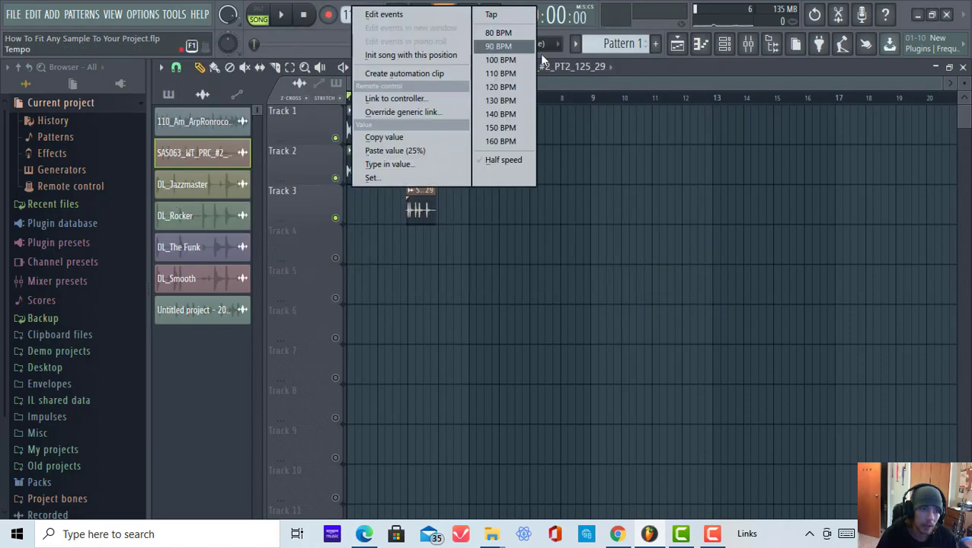
click(499, 45)
click(295, 15)
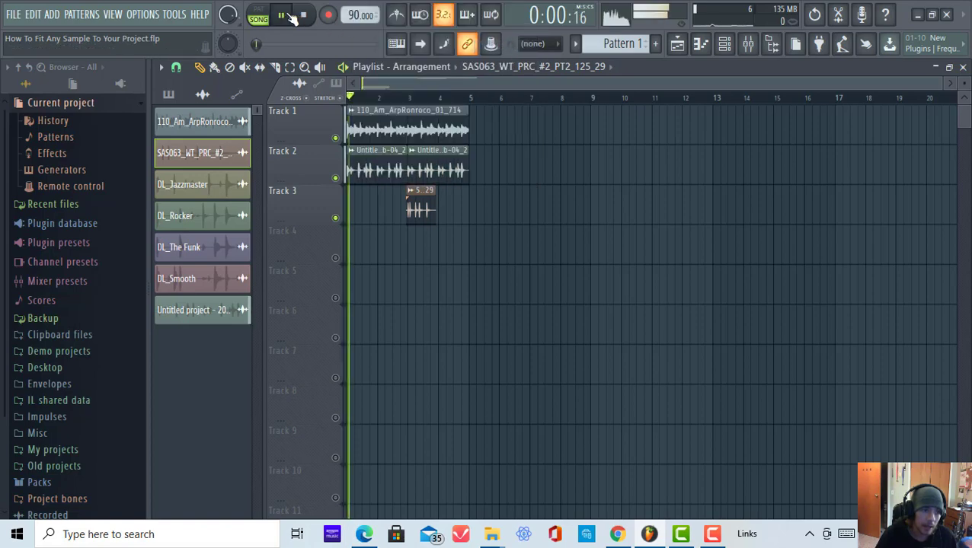
scroll(412, 98, up, 4)
scroll(603, 103, up, 1)
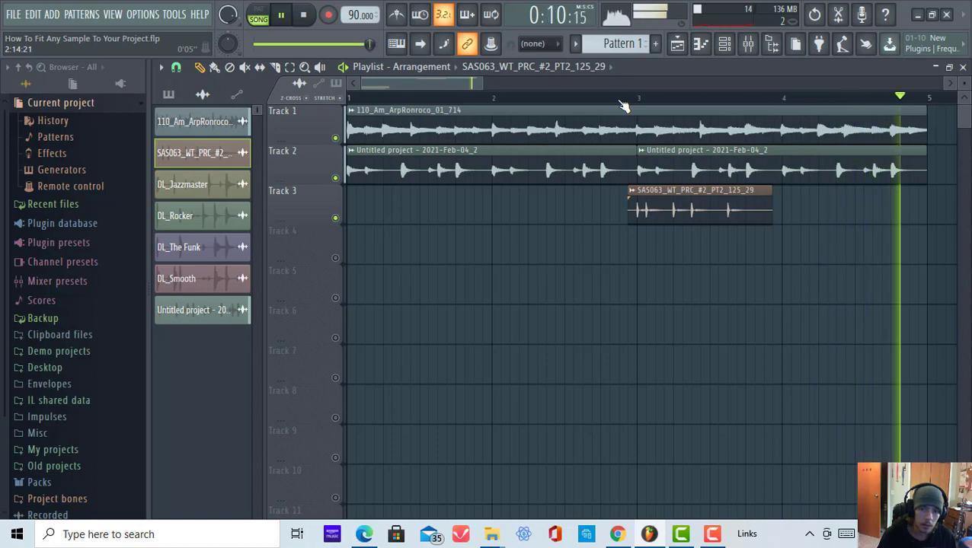
click(303, 15)
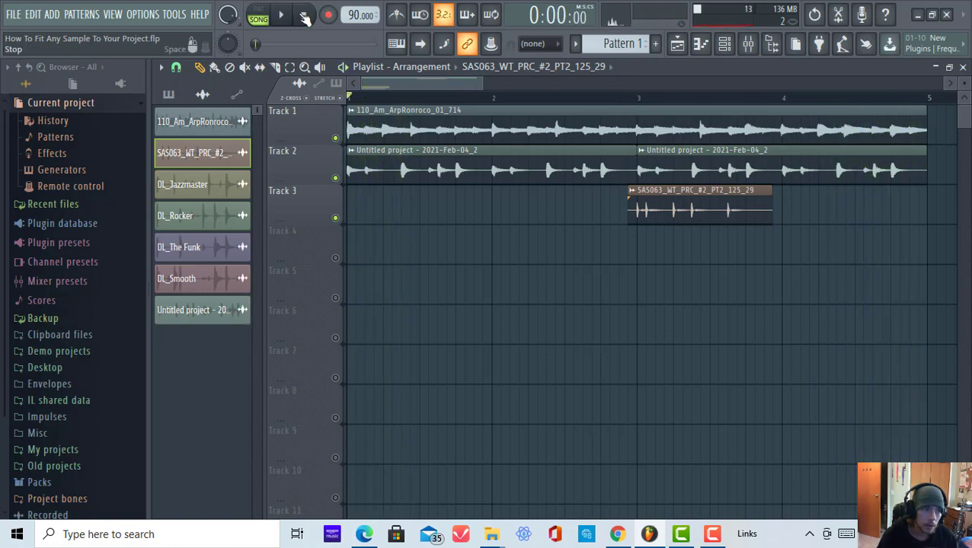
scroll(466, 100, down, 2)
scroll(466, 100, down, 2)
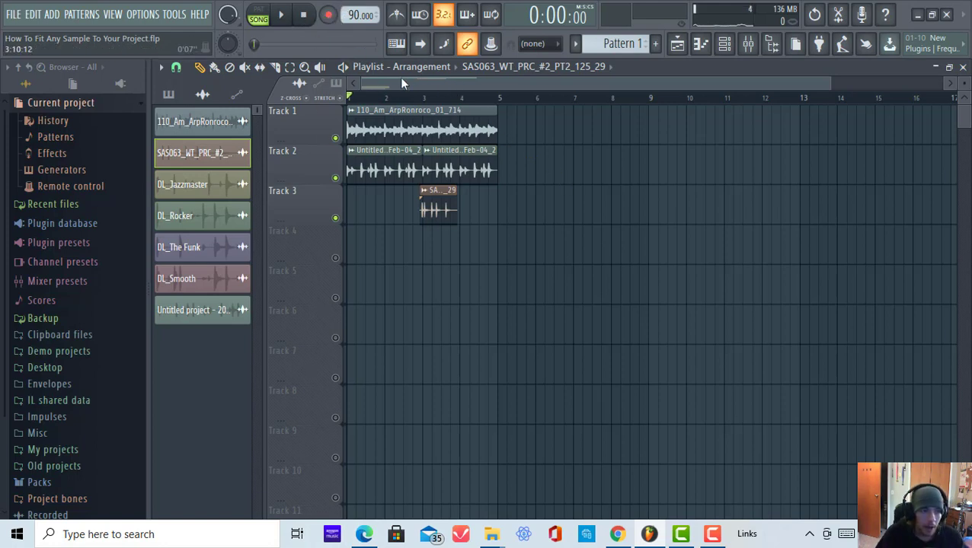
scroll(418, 79, up, 3)
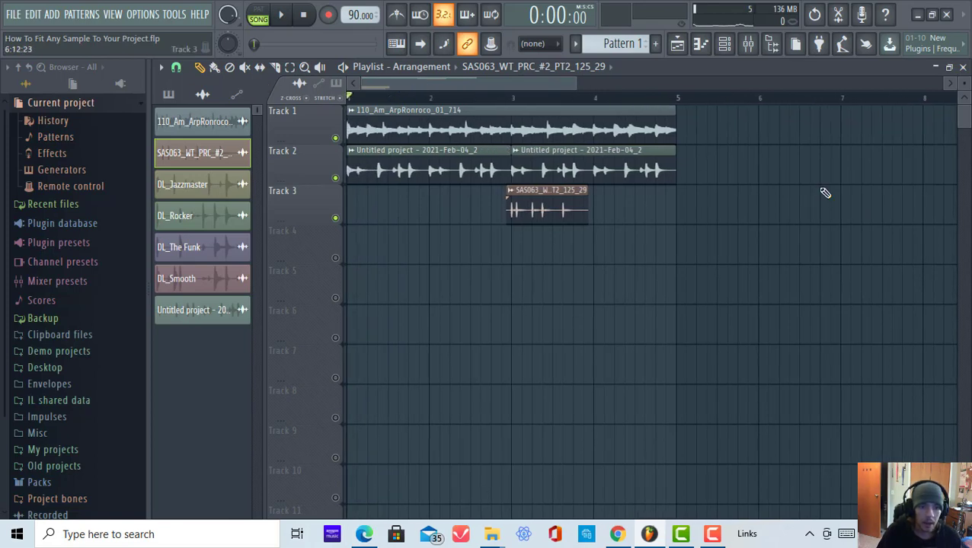
scroll(474, 103, down, 3)
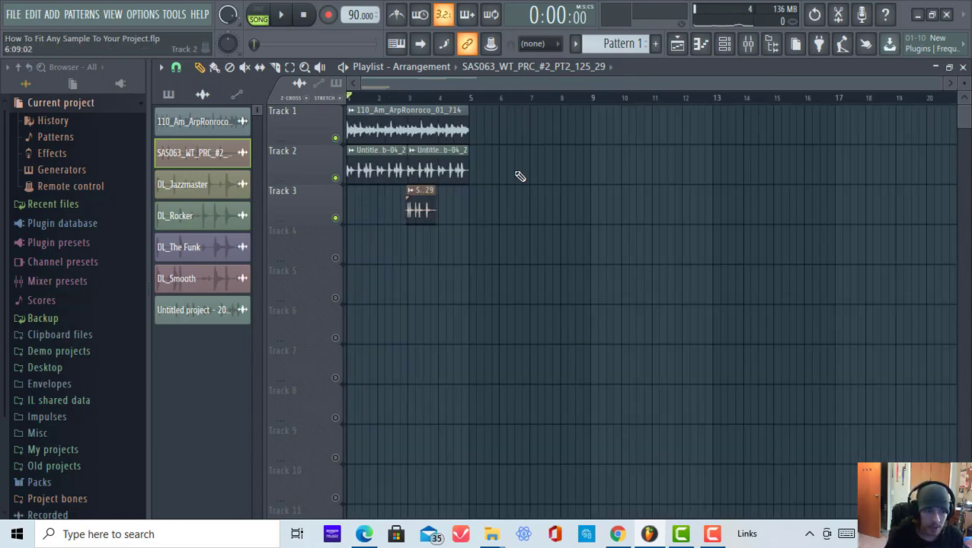